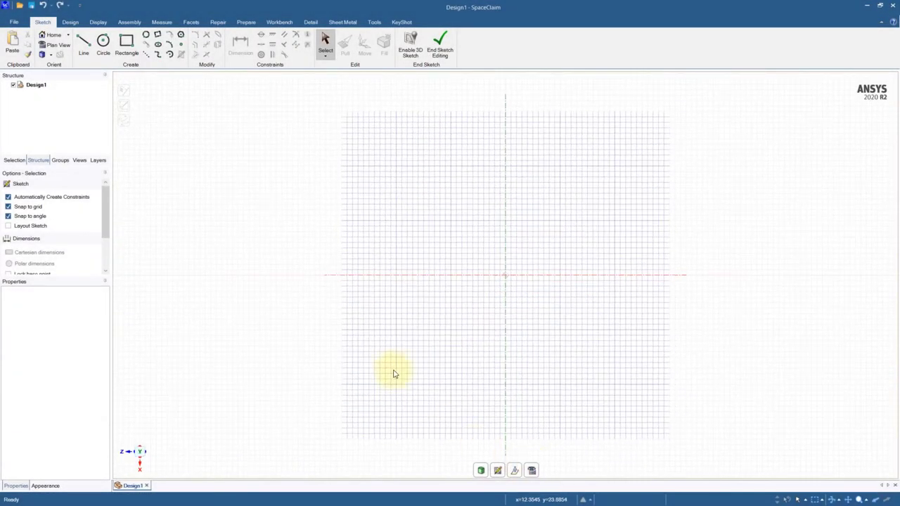
Sketch a circle with a diameter of 622 mm centred on the sketch origin
{"action": "left_click", "coordinate": [104, 45]}
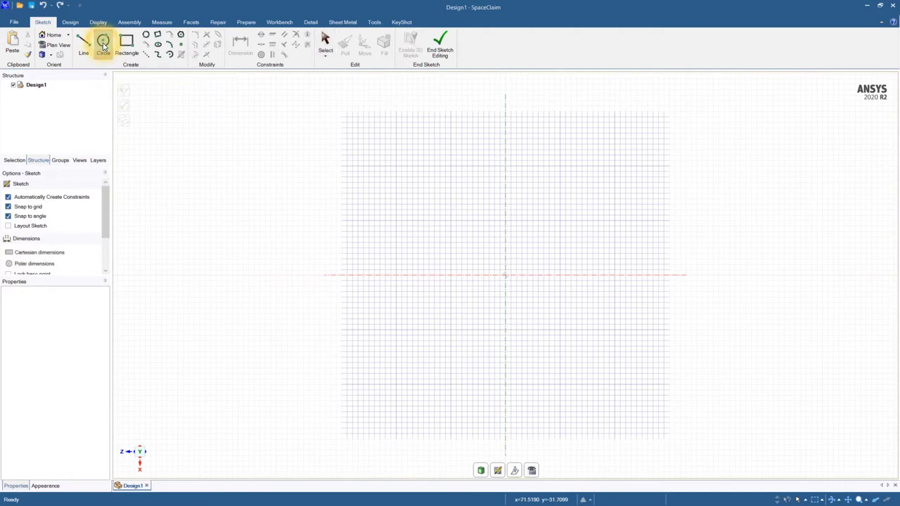
{"action": "left_click", "coordinate": [506, 275]}
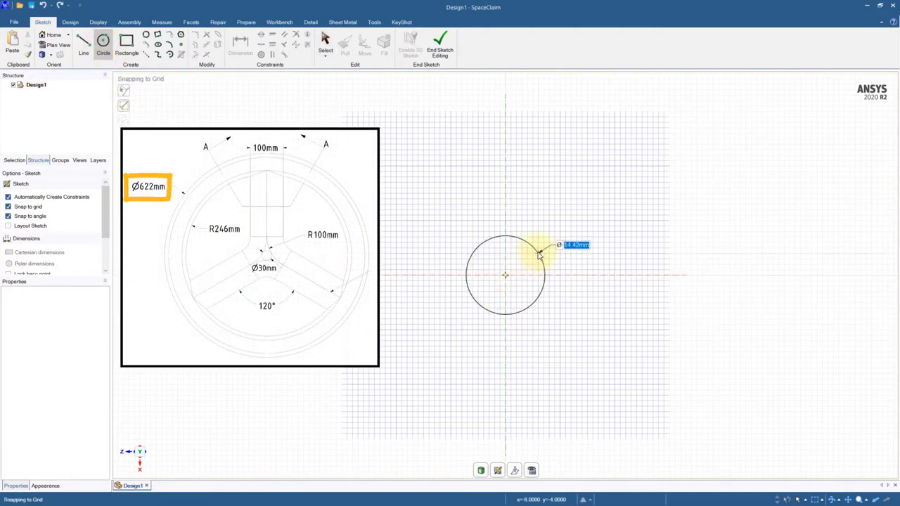
{"action": "type", "text": "622"}
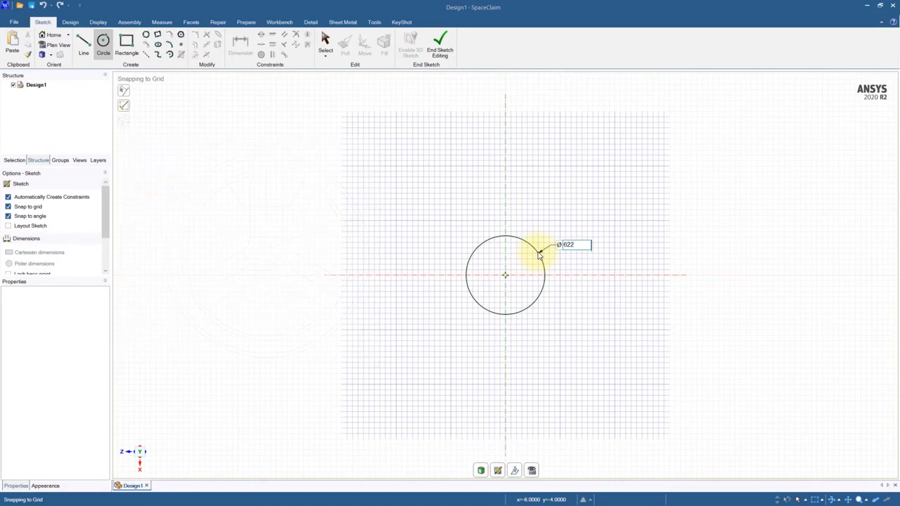
{"action": "key", "text": "Return"}
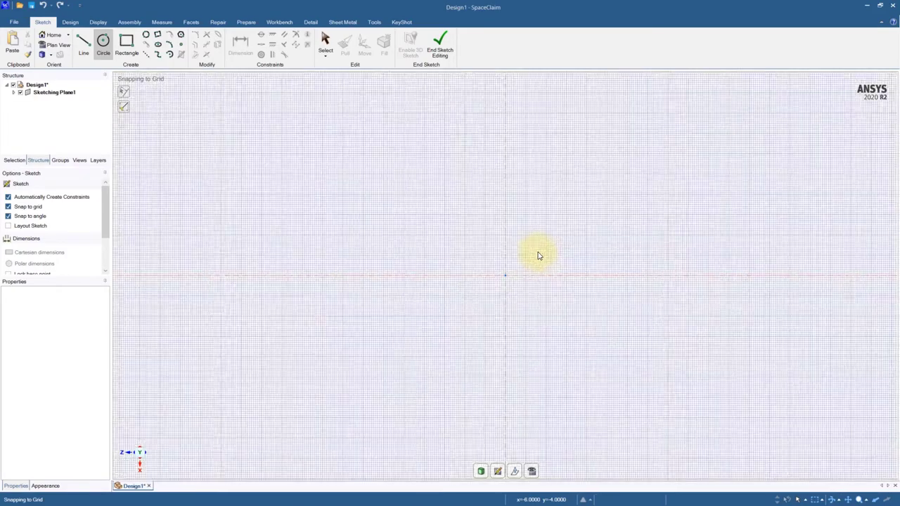
{"action": "scroll", "coordinate": [679, 115], "scroll_direction": "down", "scroll_amount": 1}
{"action": "scroll", "coordinate": [406, 251], "scroll_direction": "down", "scroll_amount": 1}
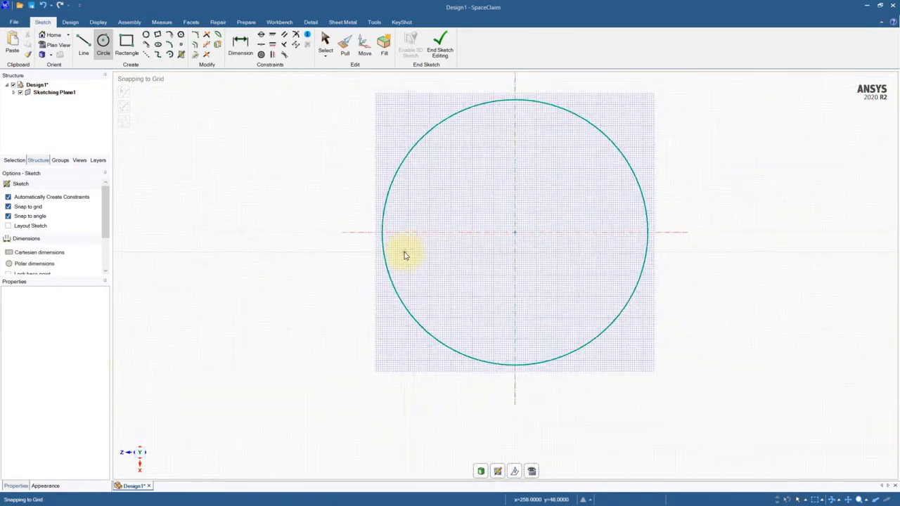
{"action": "scroll", "coordinate": [631, 154], "scroll_direction": "up", "scroll_amount": 1}
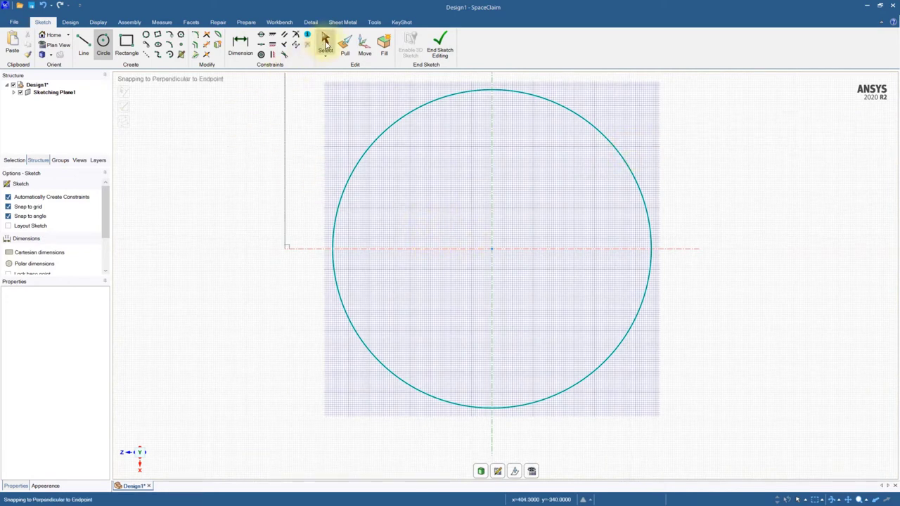
Extrude the circular face into a disc 25 mm thick, pulling it to both sides
{"action": "left_click", "coordinate": [344, 46]}
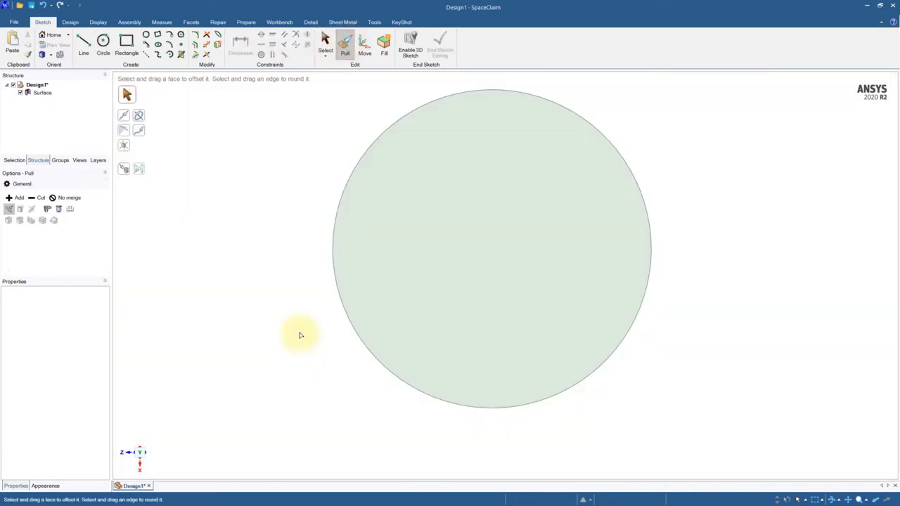
{"action": "middle_click_drag", "start_coordinate": [299, 335], "coordinate": [283, 253]}
{"action": "left_click", "coordinate": [492, 241]}
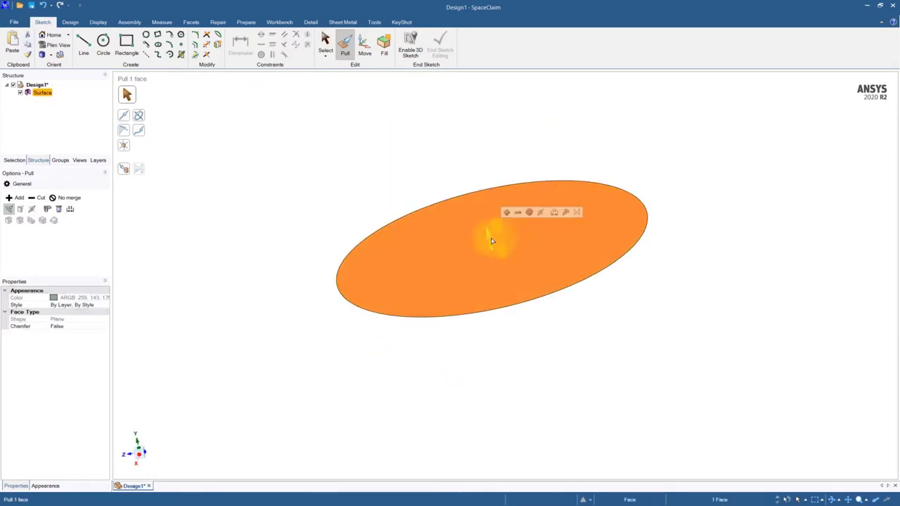
{"action": "left_click", "coordinate": [32, 209]}
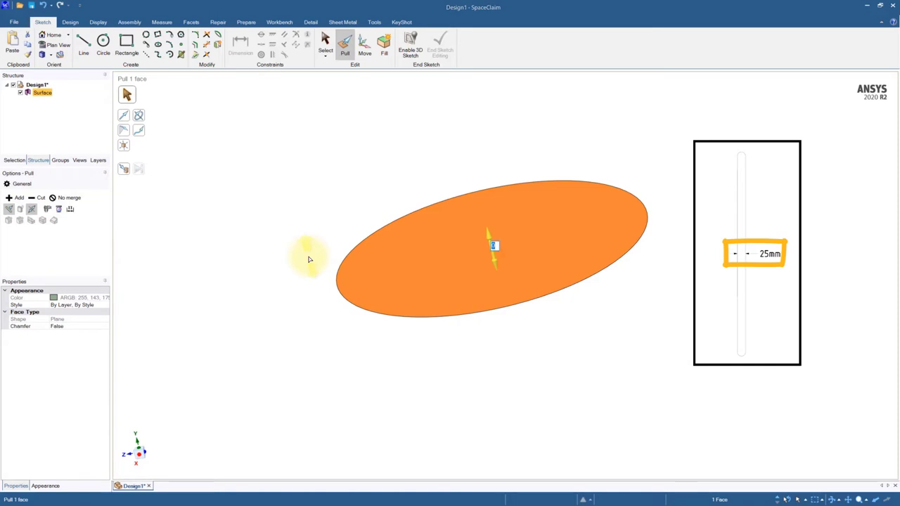
{"action": "type", "text": "25"}
{"action": "key", "text": "Return"}
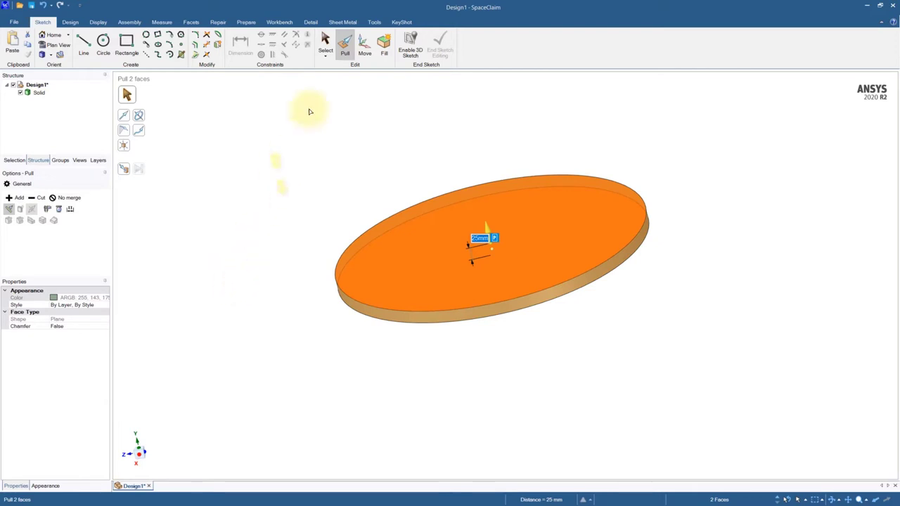
{"action": "left_click", "coordinate": [325, 41]}
{"action": "left_click", "coordinate": [263, 268]}
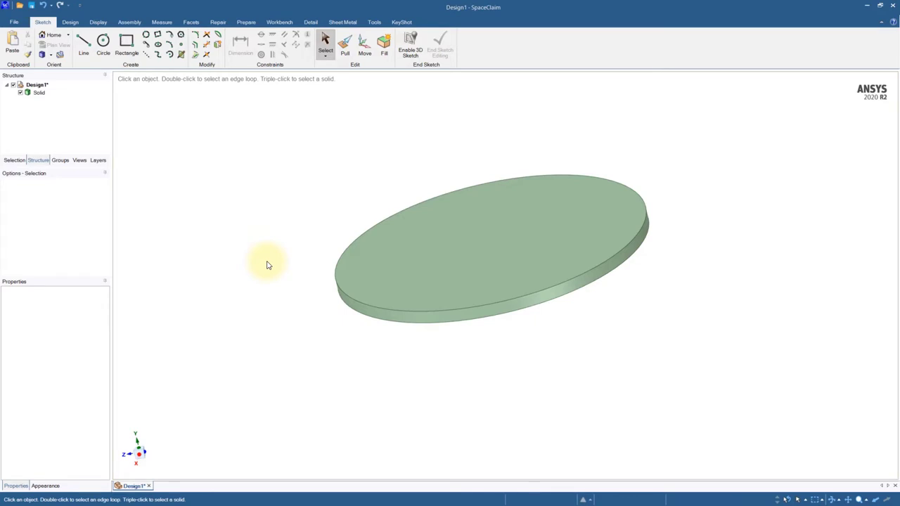
Start a sketch on the disc's upper face in plan view and offset its outer edge inward by 65 mm
{"action": "left_click", "coordinate": [459, 256]}
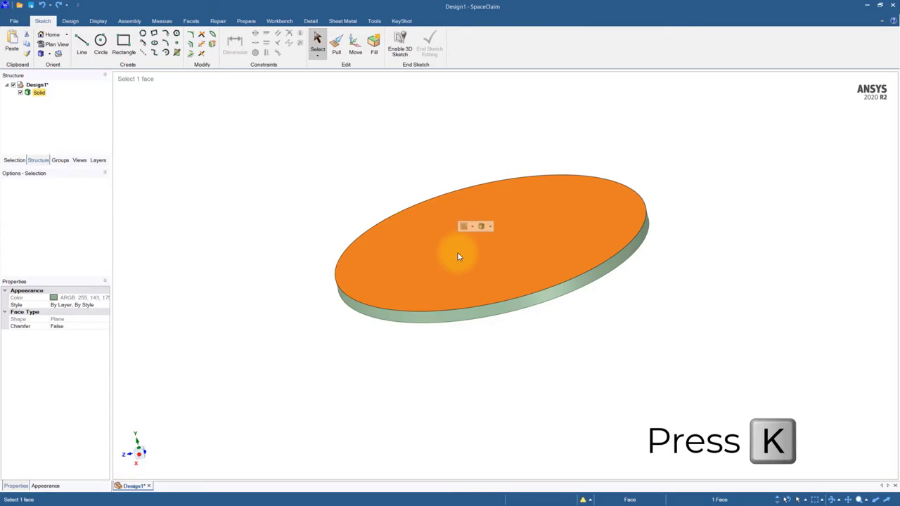
{"action": "key", "text": "k"}
{"action": "left_click", "coordinate": [533, 471]}
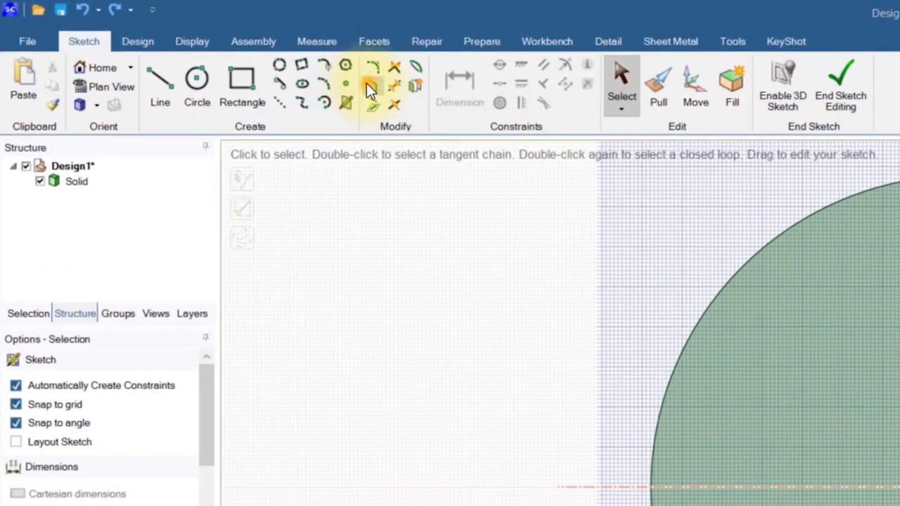
{"action": "left_click", "coordinate": [368, 85]}
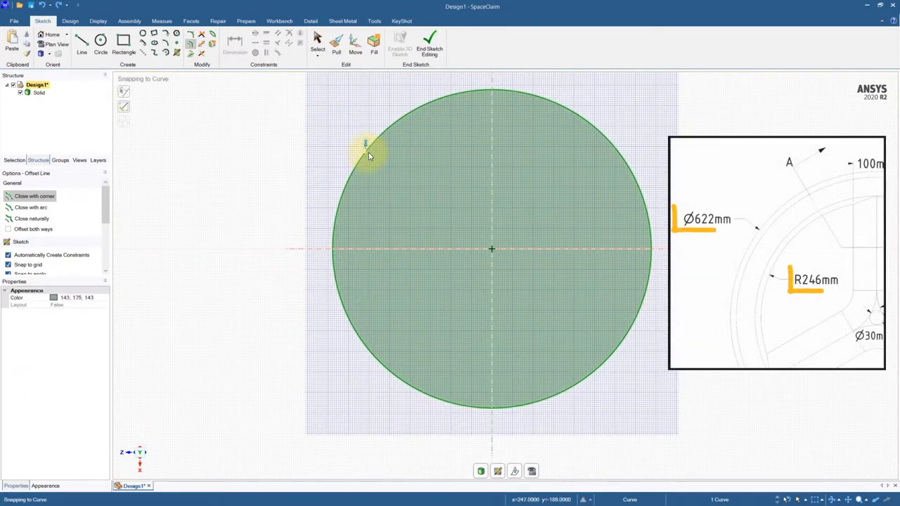
{"action": "left_click", "coordinate": [367, 153]}
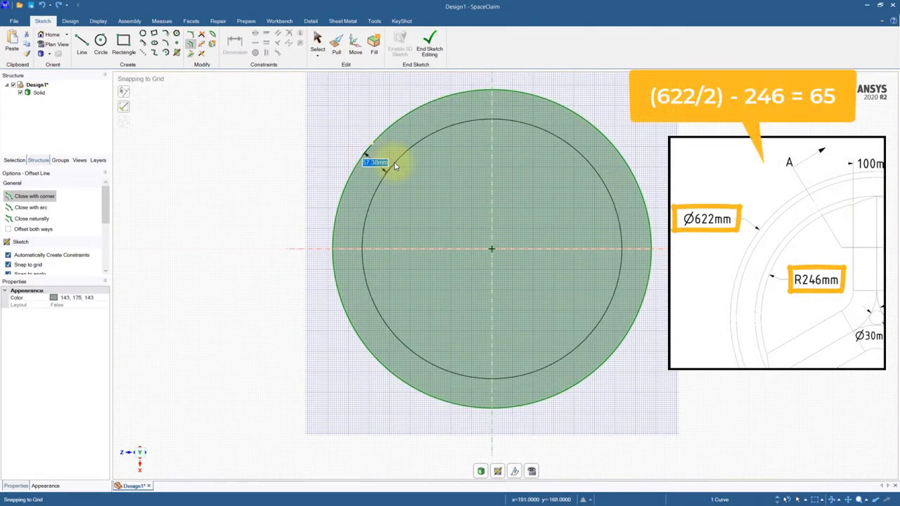
{"action": "type", "text": "65"}
{"action": "key", "text": "Return"}
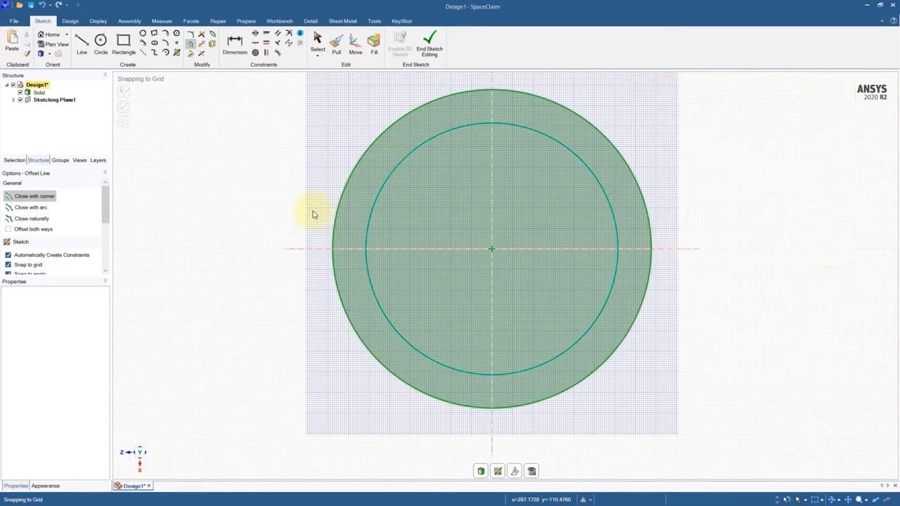
Pull the inner circular face down through the disc to cut it away and leave a ring
{"action": "key", "text": "d"}
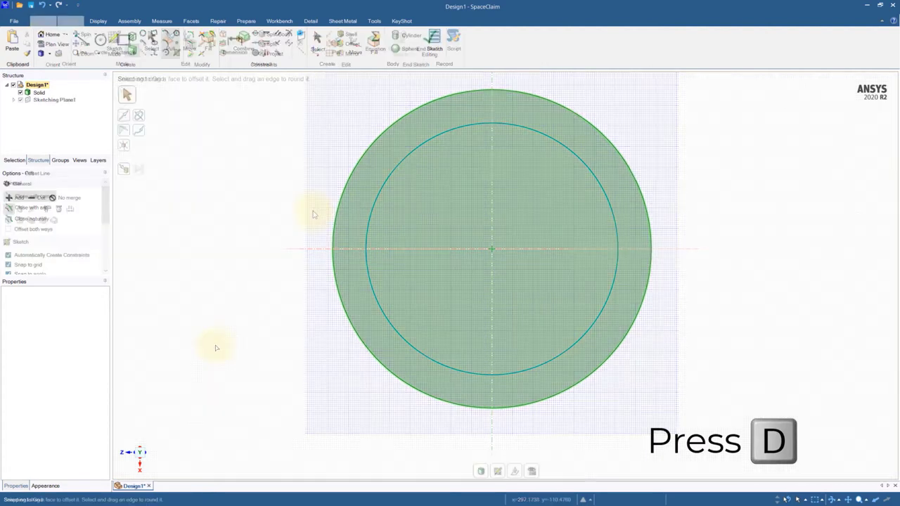
{"action": "middle_click_drag", "start_coordinate": [345, 410], "coordinate": [326, 391]}
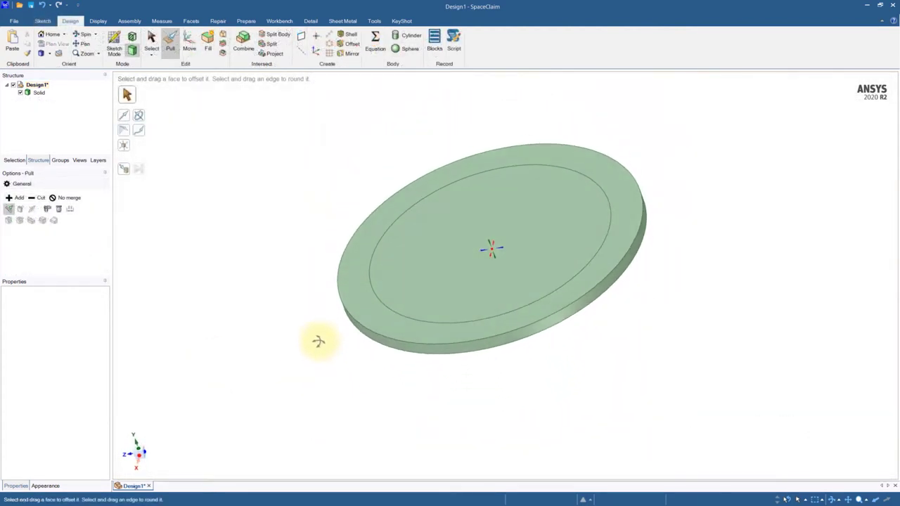
{"action": "middle_click_drag", "start_coordinate": [318, 340], "coordinate": [316, 328]}
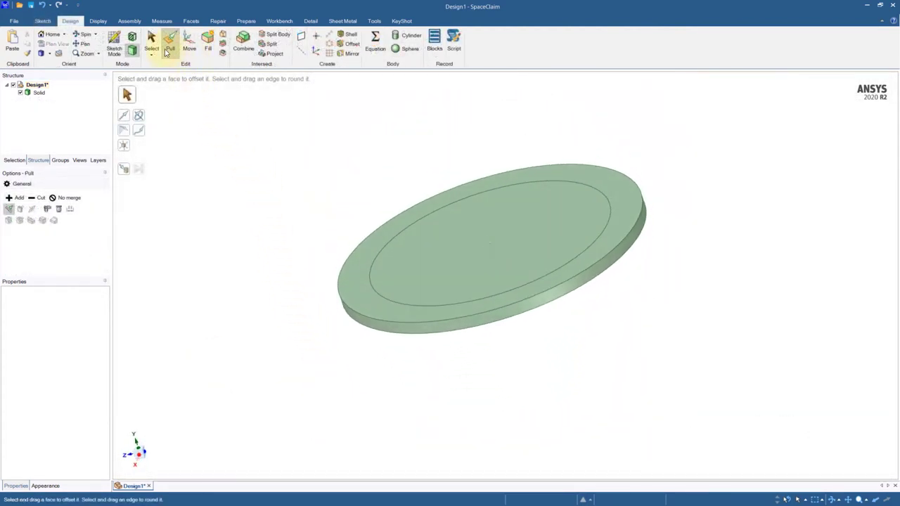
{"action": "left_click", "coordinate": [410, 235]}
{"action": "left_click_drag", "start_coordinate": [486, 247], "coordinate": [512, 319]}
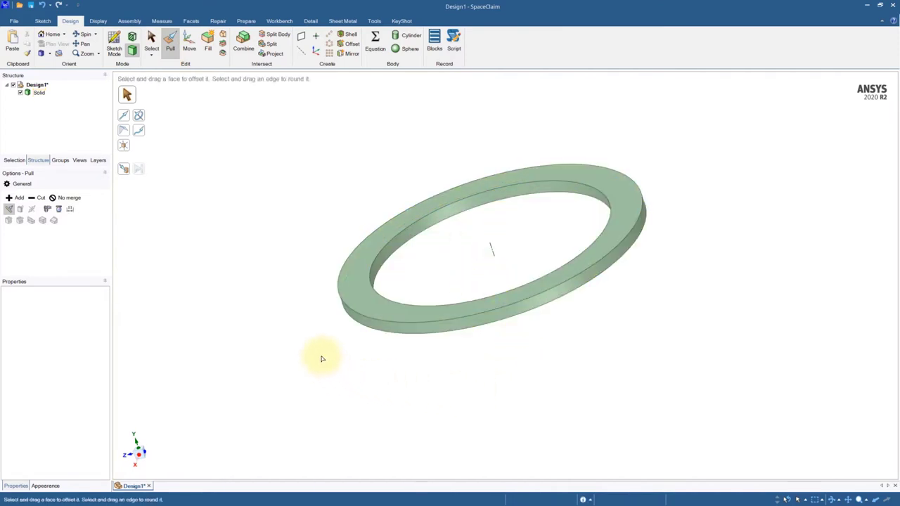
Round the upper and lower inner edges of the ring together with Pull
{"action": "left_click", "coordinate": [415, 223]}
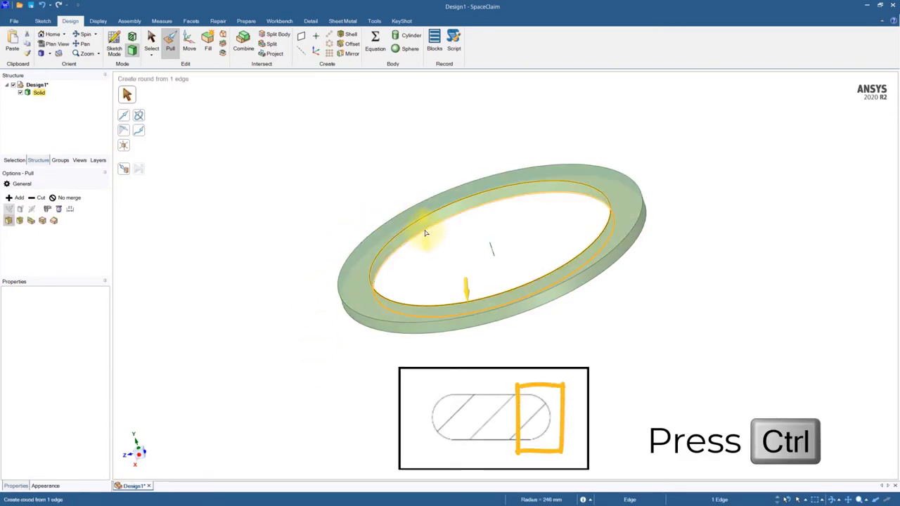
{"action": "left_click", "coordinate": [446, 235], "text": "ctrl"}
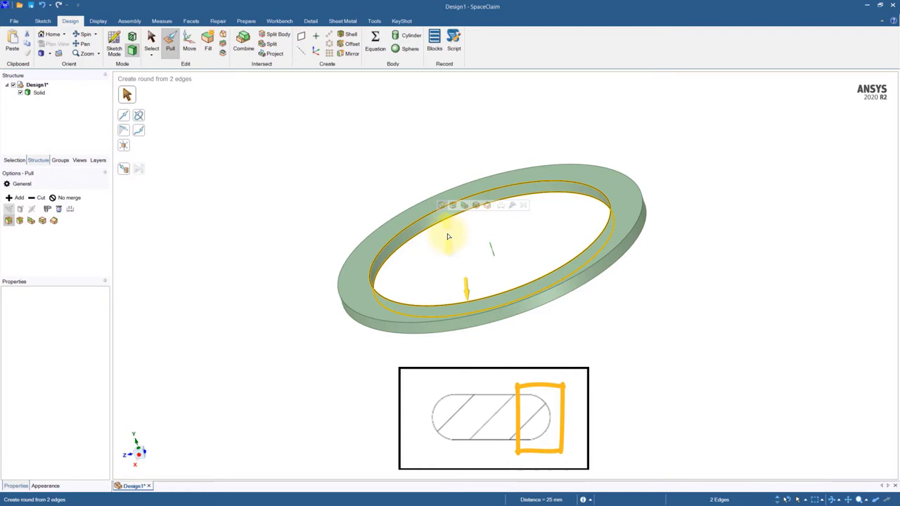
{"action": "left_click_drag", "start_coordinate": [448, 236], "coordinate": [445, 255]}
{"action": "left_click", "coordinate": [558, 81]}
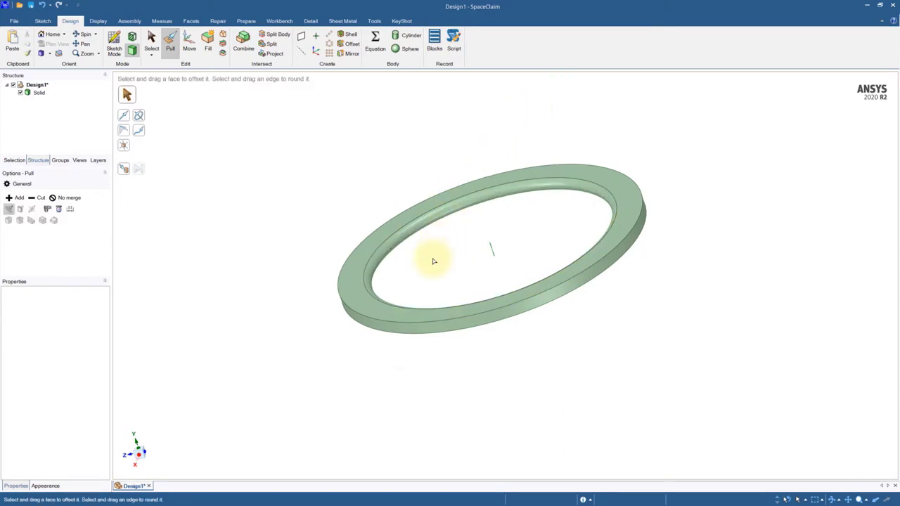
Rename the ring's solid in the structure tree as Rim
{"action": "key", "text": "h"}
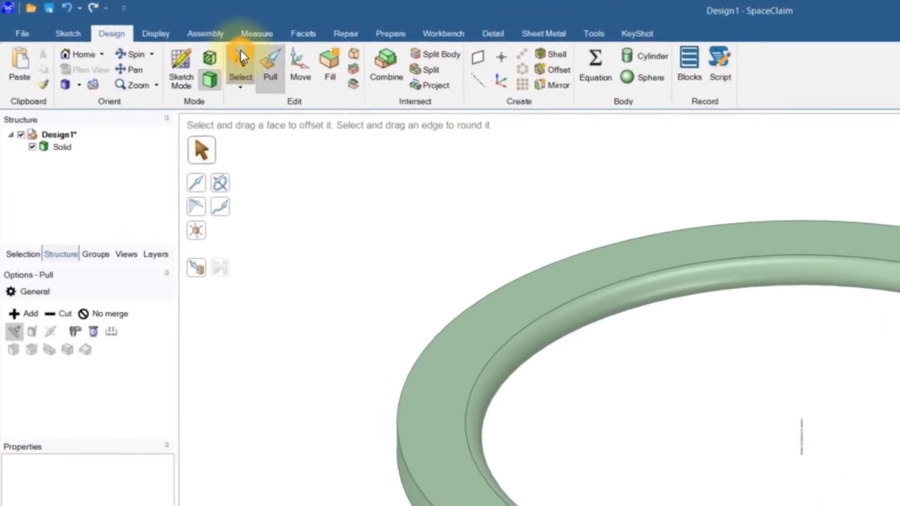
{"action": "left_click", "coordinate": [152, 42]}
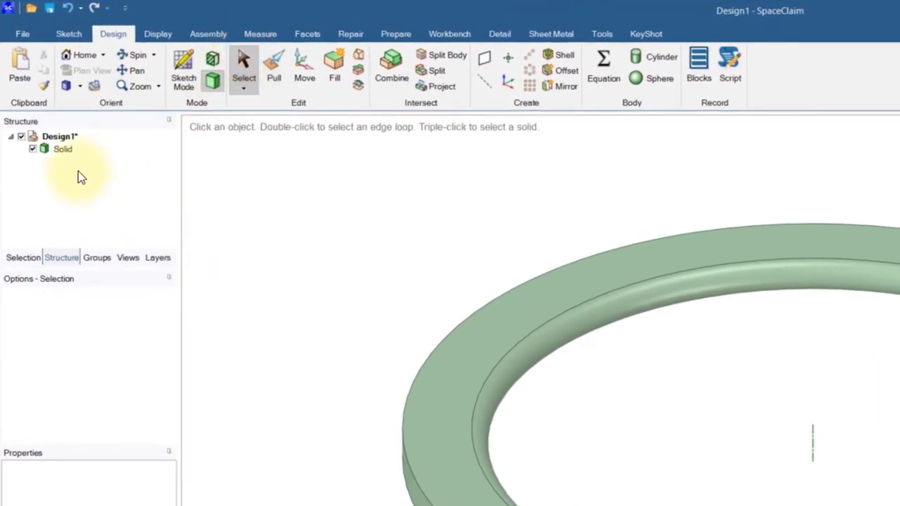
{"action": "left_click", "coordinate": [62, 150]}
{"action": "right_click", "coordinate": [63, 150]}
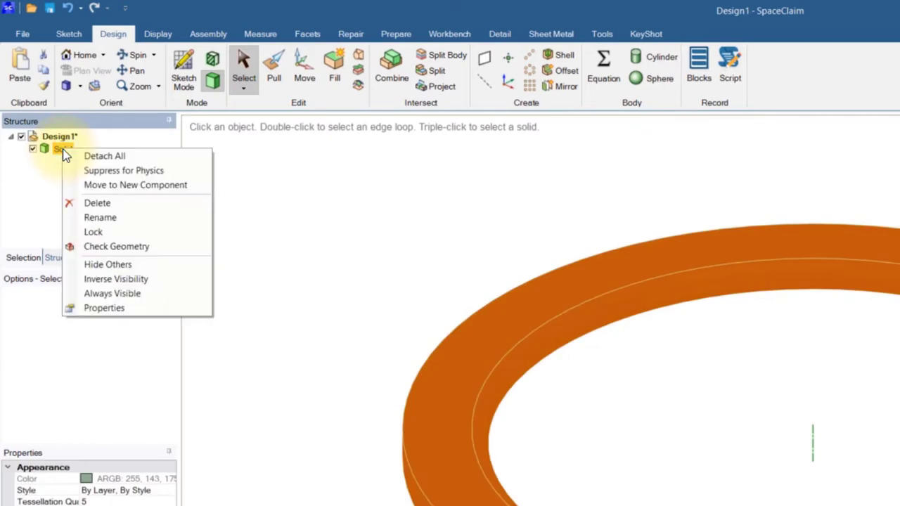
{"action": "left_click", "coordinate": [104, 219]}
{"action": "type", "text": "Rim"}
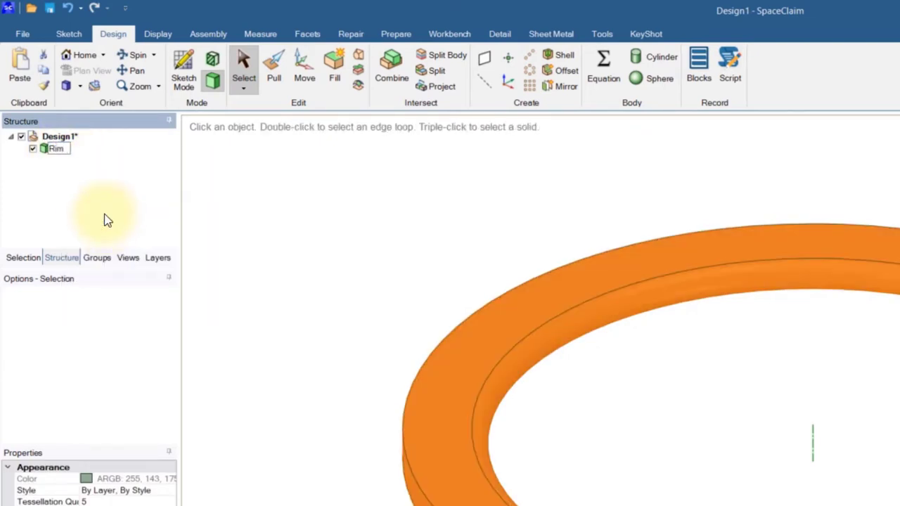
{"action": "key", "text": "Return"}
{"action": "left_click", "coordinate": [224, 221]}
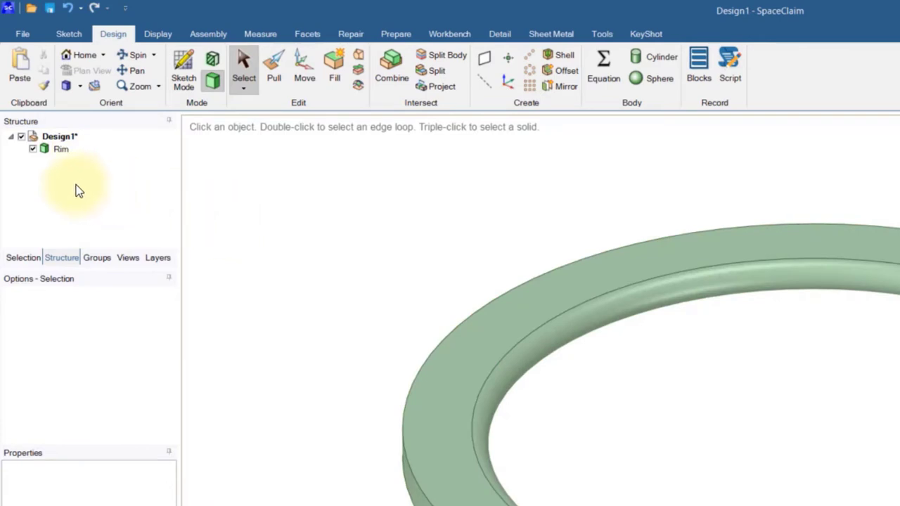
Hide the Rim body and show the world origin
{"action": "left_click", "coordinate": [31, 150]}
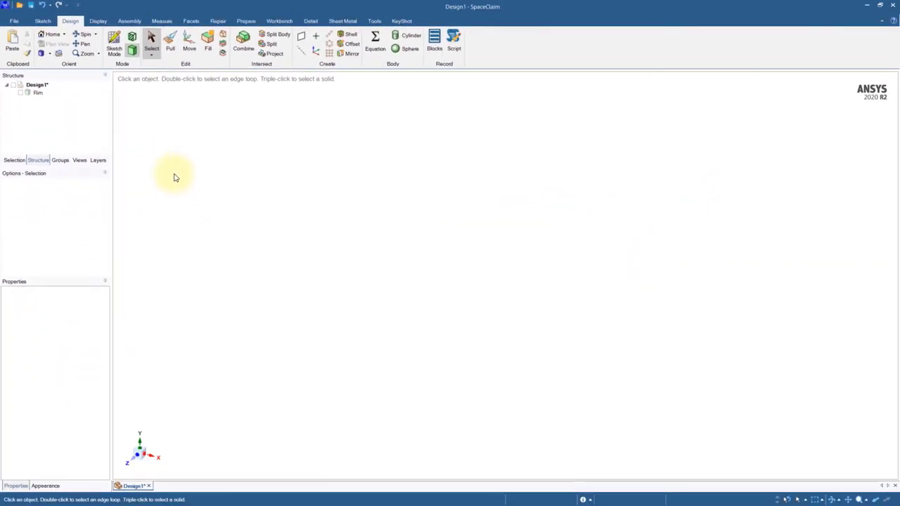
{"action": "left_click", "coordinate": [98, 20]}
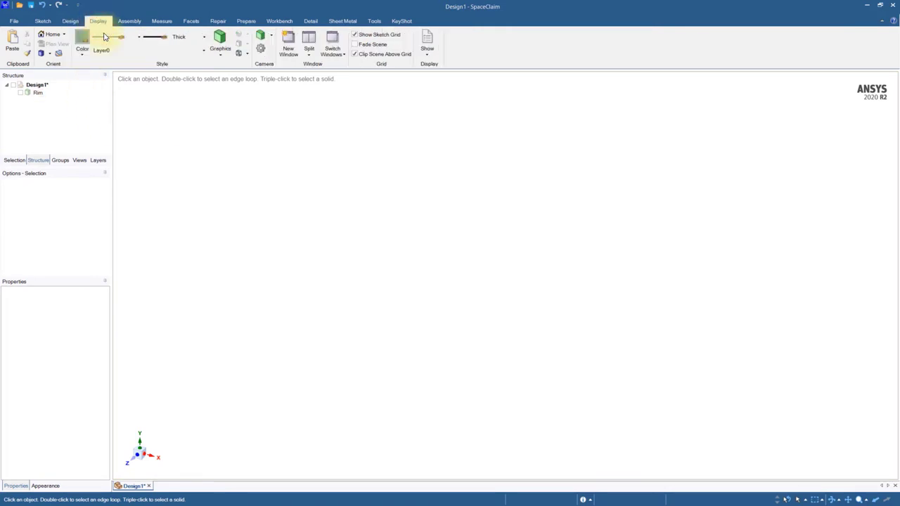
{"action": "left_click", "coordinate": [427, 51]}
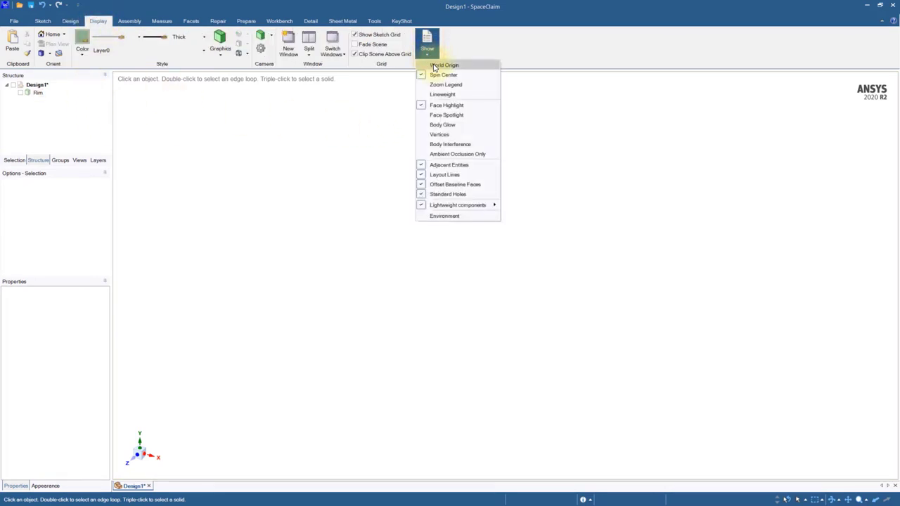
{"action": "left_click", "coordinate": [435, 65]}
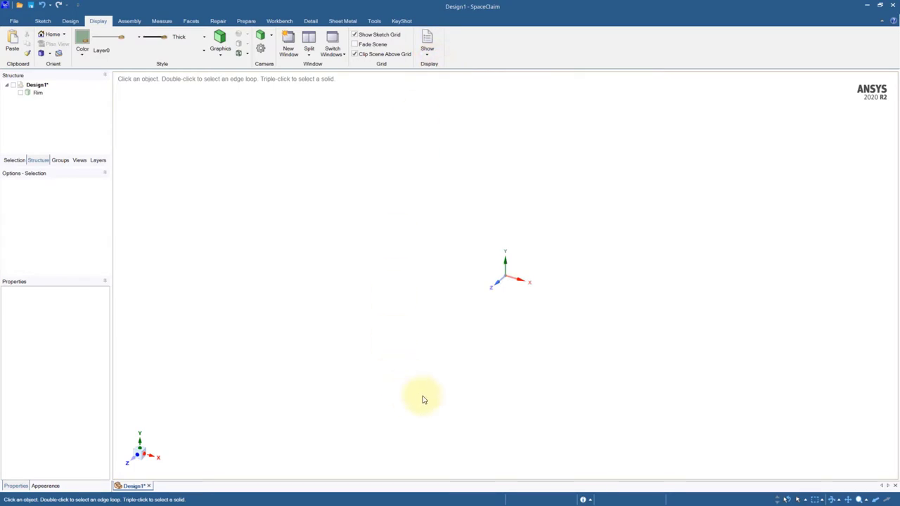
Start a new sketch on the plane through the world origin's X and Z axes, in plan view
{"action": "left_click", "coordinate": [505, 281]}
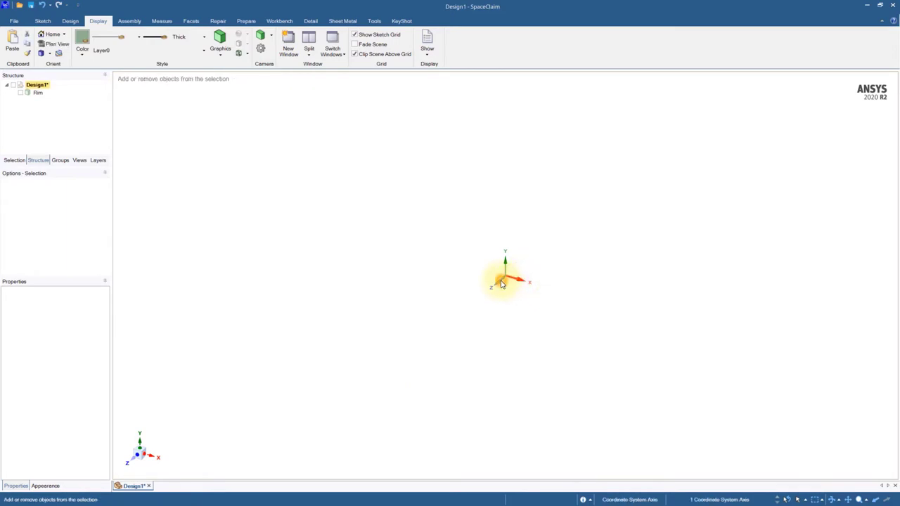
{"action": "left_click", "coordinate": [502, 283], "text": "ctrl"}
{"action": "key", "text": "k"}
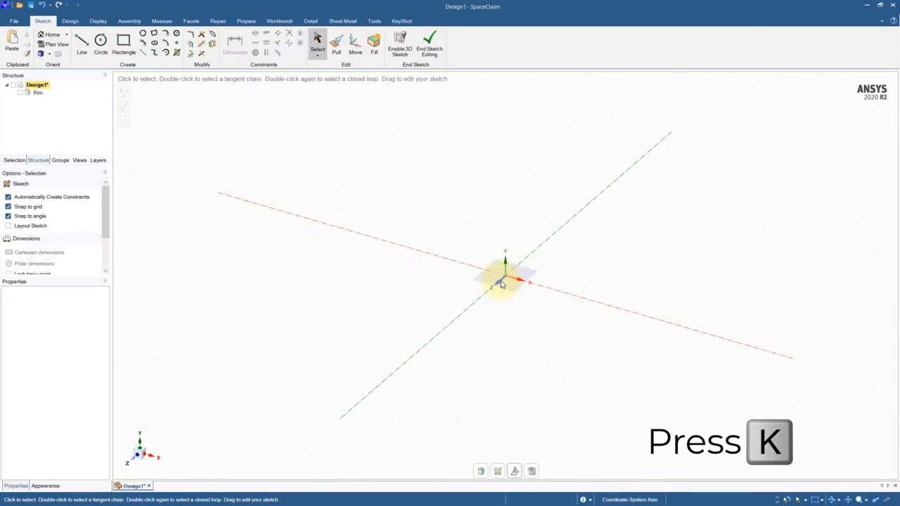
{"action": "left_click", "coordinate": [532, 472]}
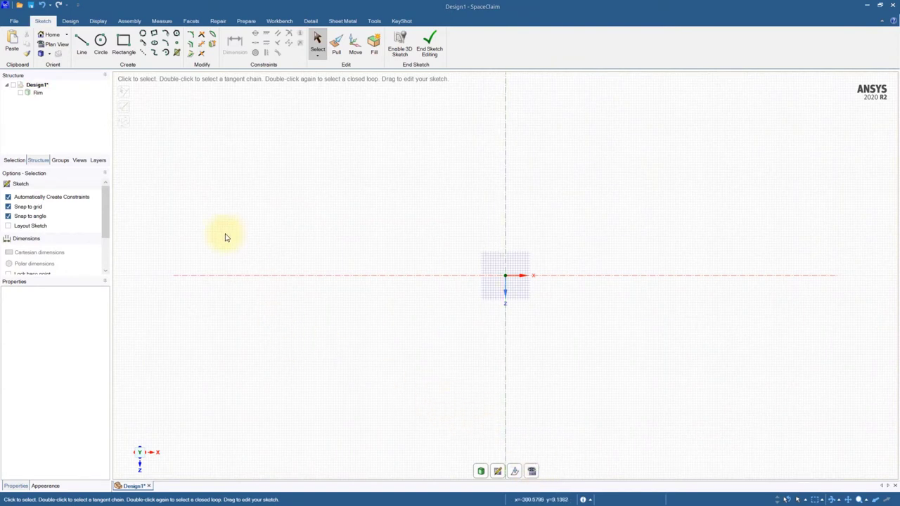
Sketch a rectangle 100 mm wide and 300 mm tall, starting 50 mm from the origin so its base is centred on it
{"action": "left_click", "coordinate": [127, 53]}
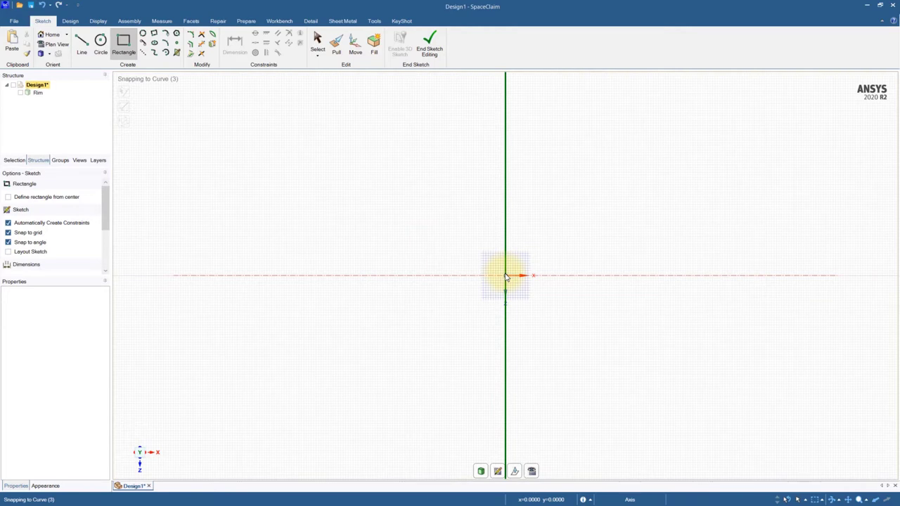
{"action": "key", "text": "shift"}
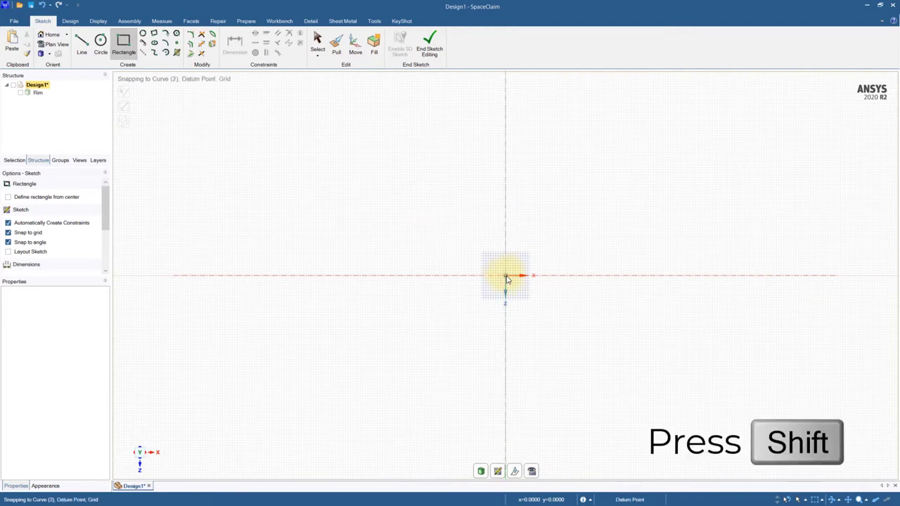
{"action": "left_click", "coordinate": [506, 277]}
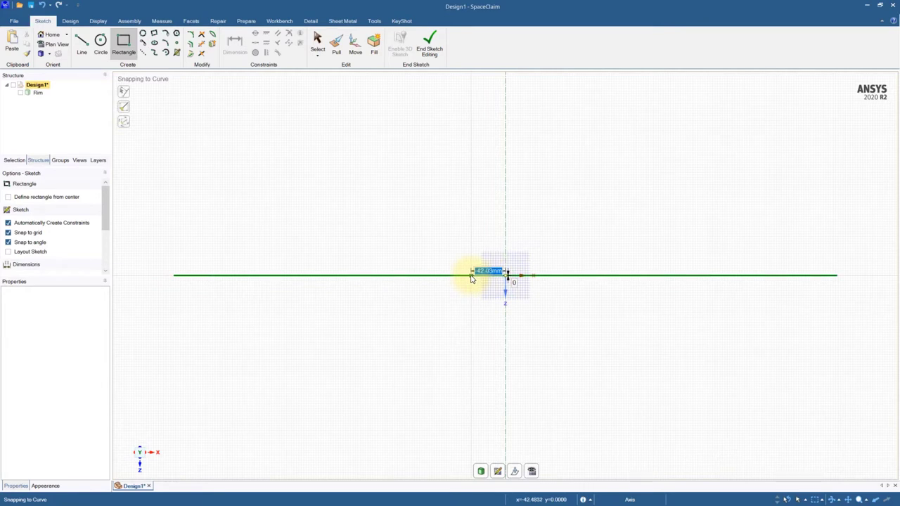
{"action": "type", "text": "-50"}
{"action": "key", "text": "Return"}
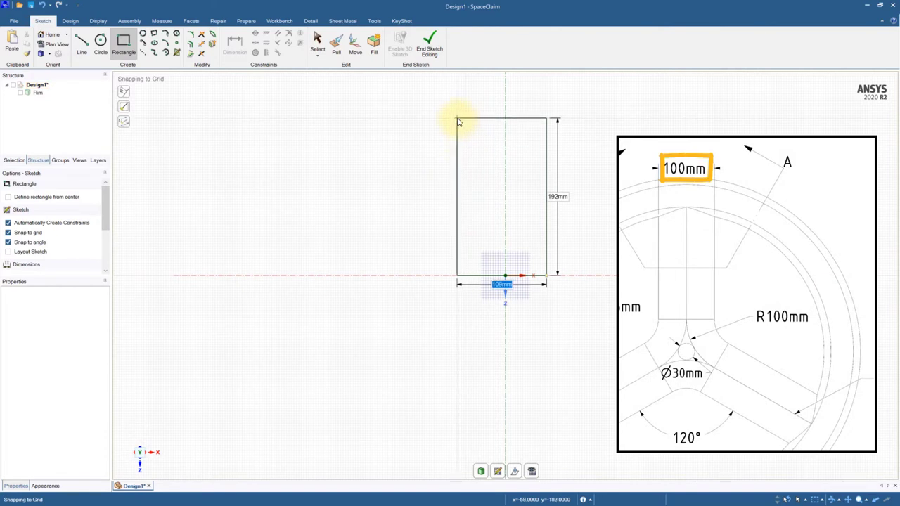
{"action": "type", "text": "100"}
{"action": "key", "text": "Tab"}
{"action": "type", "text": "300"}
{"action": "key", "text": "Return"}
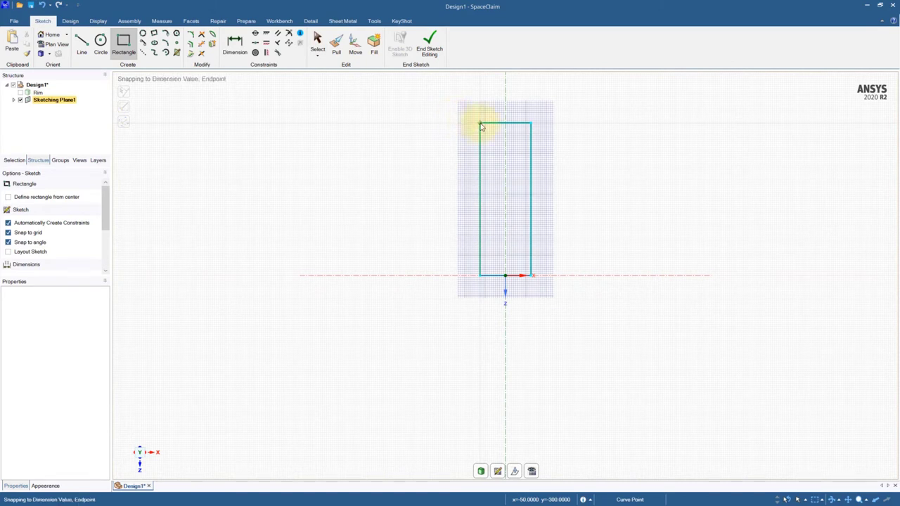
Pattern the whole rectangle around the origin with Move, making three instances spaced 120° apart
{"action": "left_click", "coordinate": [356, 44]}
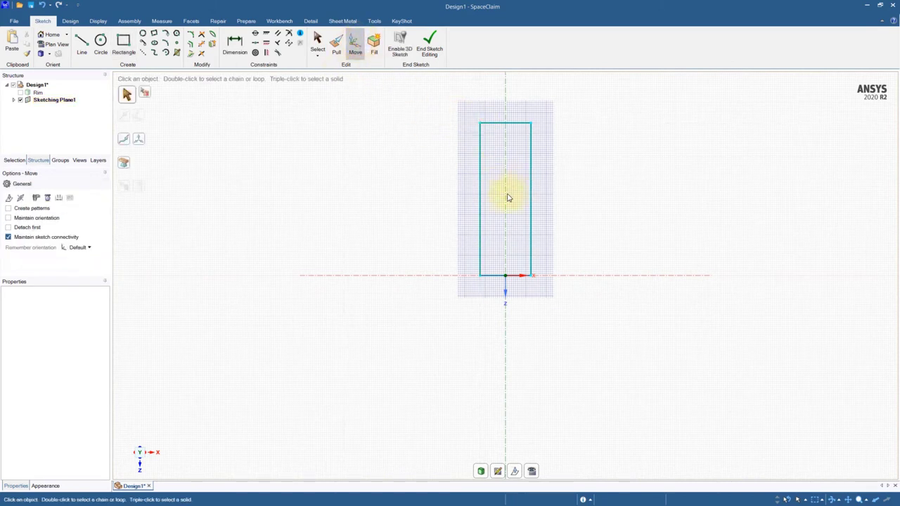
{"action": "double_click", "coordinate": [482, 199]}
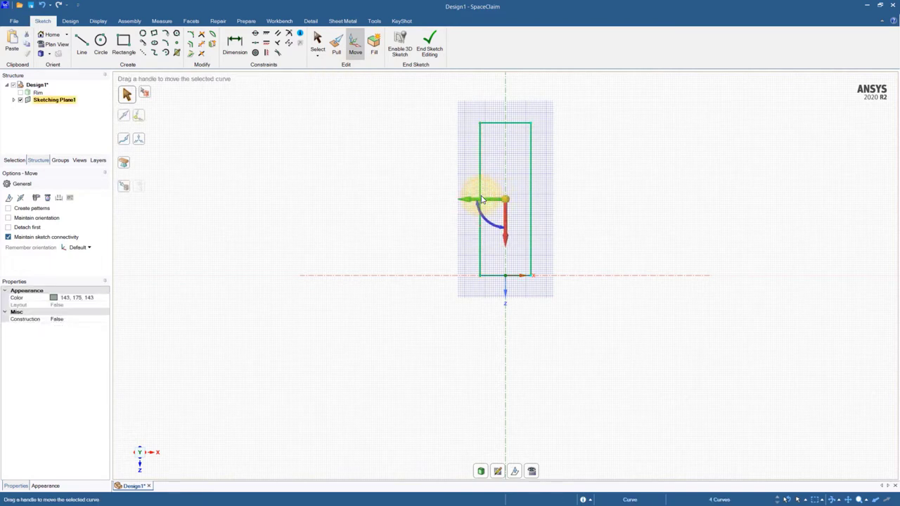
{"action": "left_click_drag", "start_coordinate": [504, 201], "coordinate": [506, 278]}
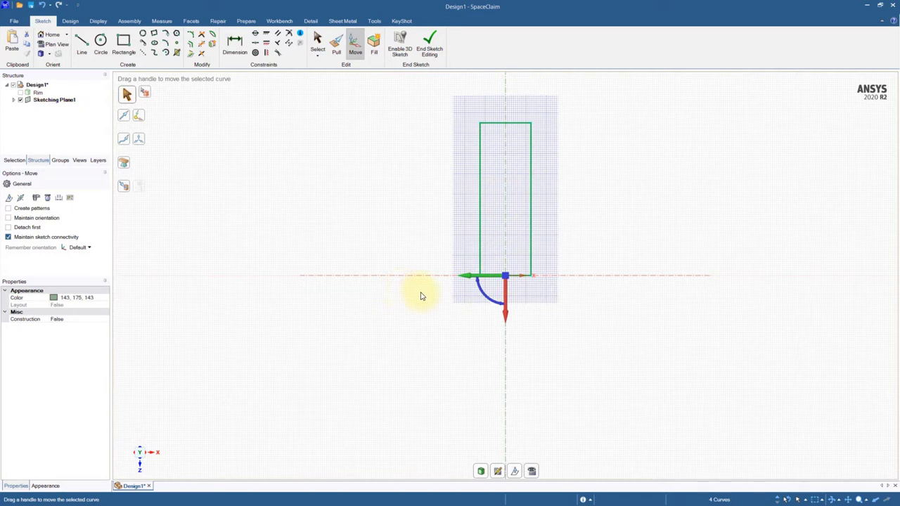
{"action": "left_click", "coordinate": [9, 209]}
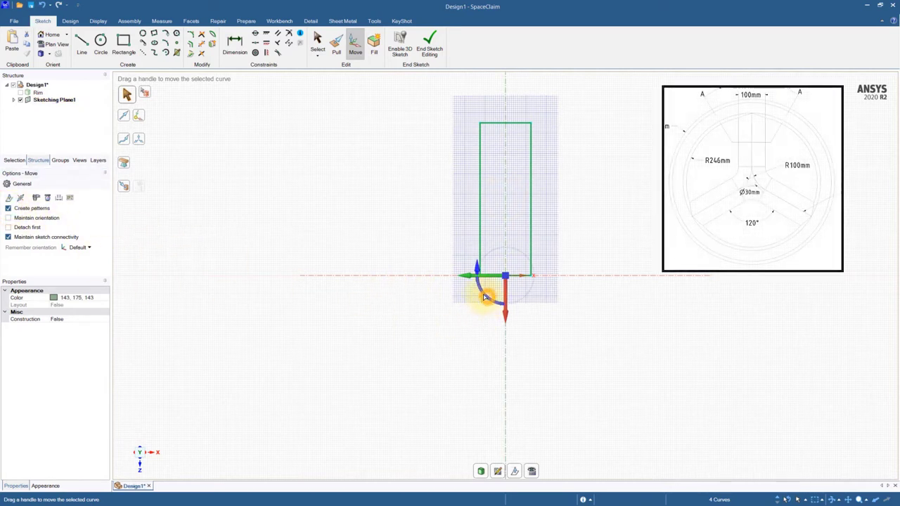
{"action": "left_click_drag", "start_coordinate": [483, 295], "coordinate": [488, 229]}
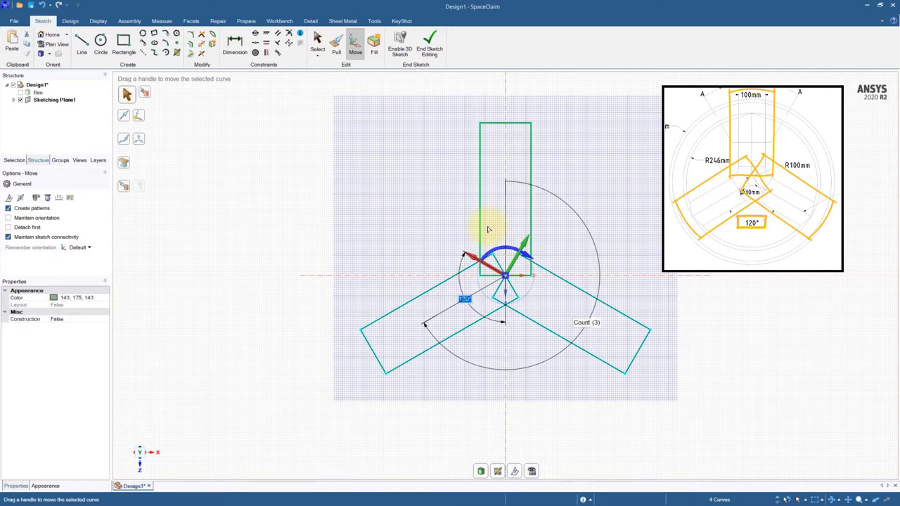
{"action": "left_click", "coordinate": [317, 305]}
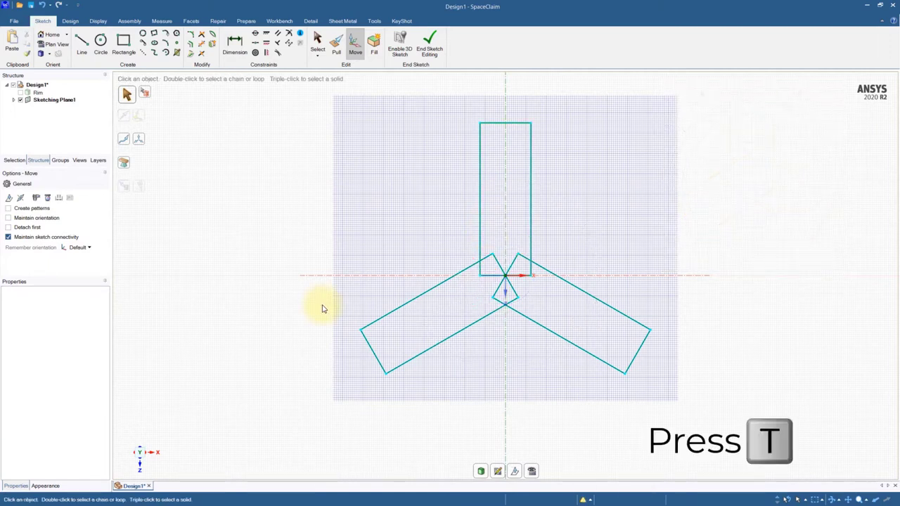
Trim the overlapping line segments around the origin so the three rectangles form one three-armed outline
{"action": "key", "text": "t"}
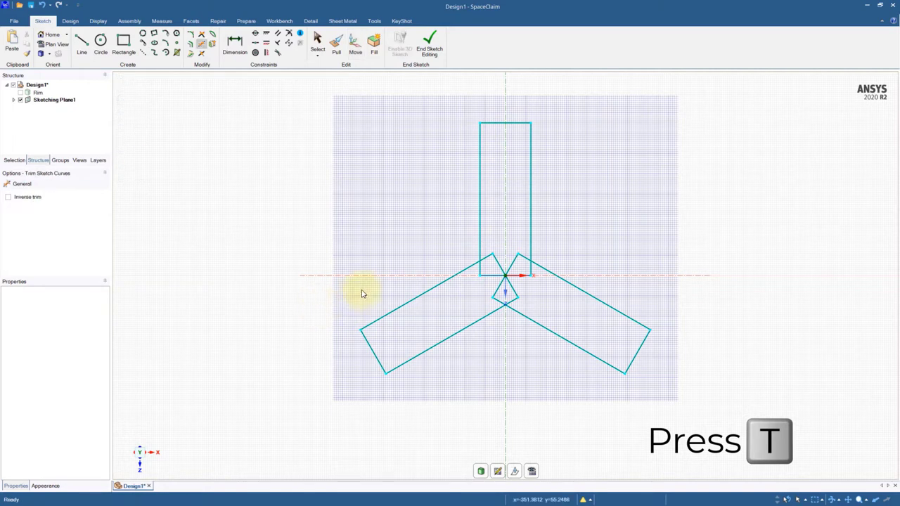
{"action": "left_click", "coordinate": [526, 309]}
{"action": "left_click", "coordinate": [491, 262]}
{"action": "left_click", "coordinate": [521, 259]}
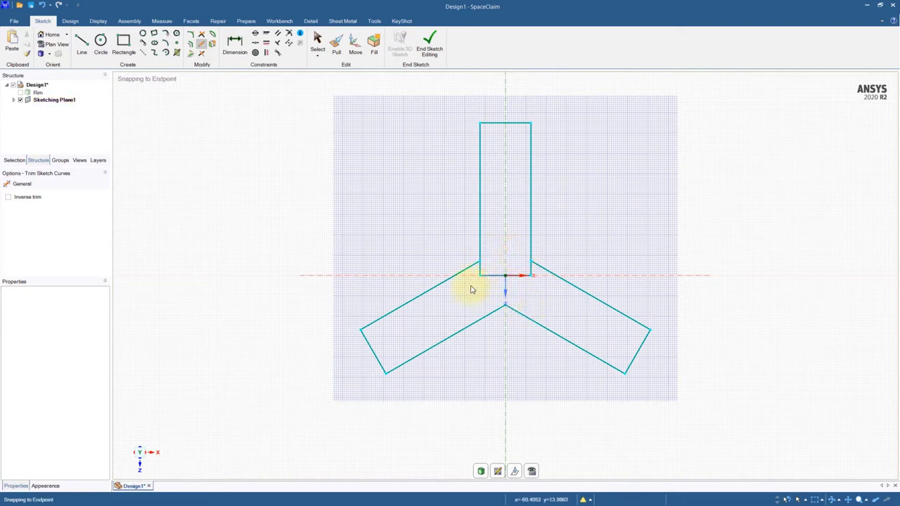
{"action": "left_click", "coordinate": [542, 263]}
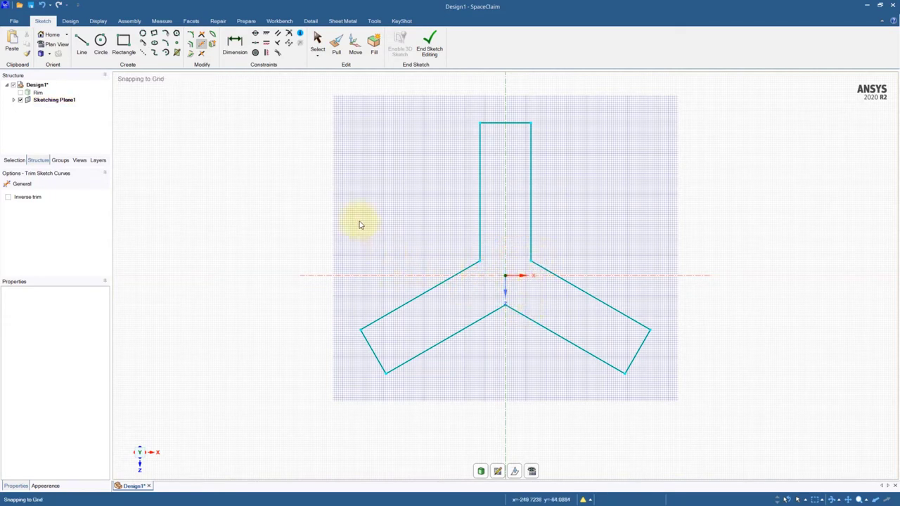
Pull the three-armed surface in both directions with a value of 25 mm to make a solid
{"action": "left_click", "coordinate": [340, 52]}
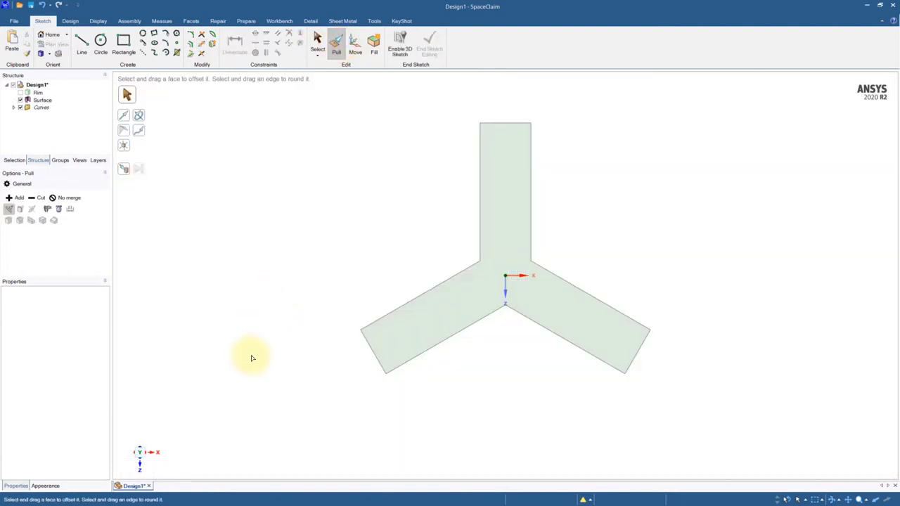
{"action": "left_click", "coordinate": [503, 265]}
{"action": "middle_click_drag", "start_coordinate": [503, 265], "coordinate": [491, 195]}
{"action": "left_click", "coordinate": [31, 209]}
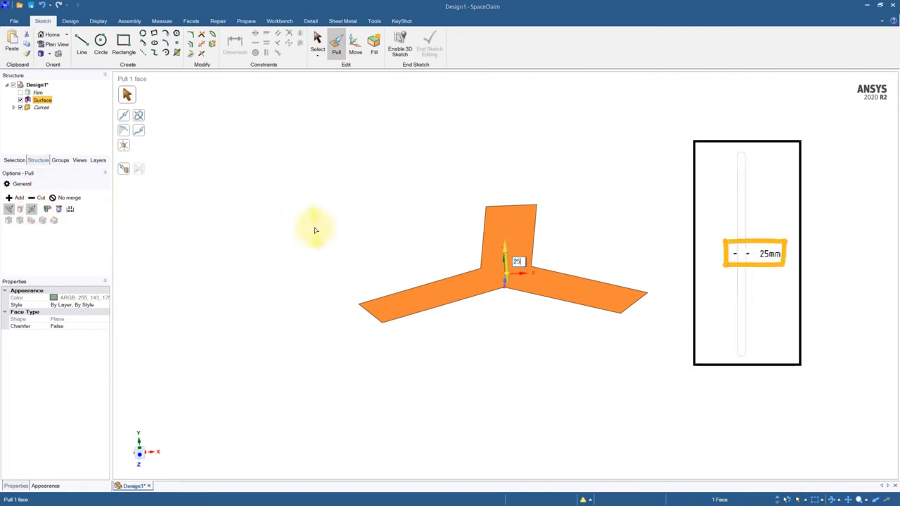
{"action": "key", "text": "Return"}
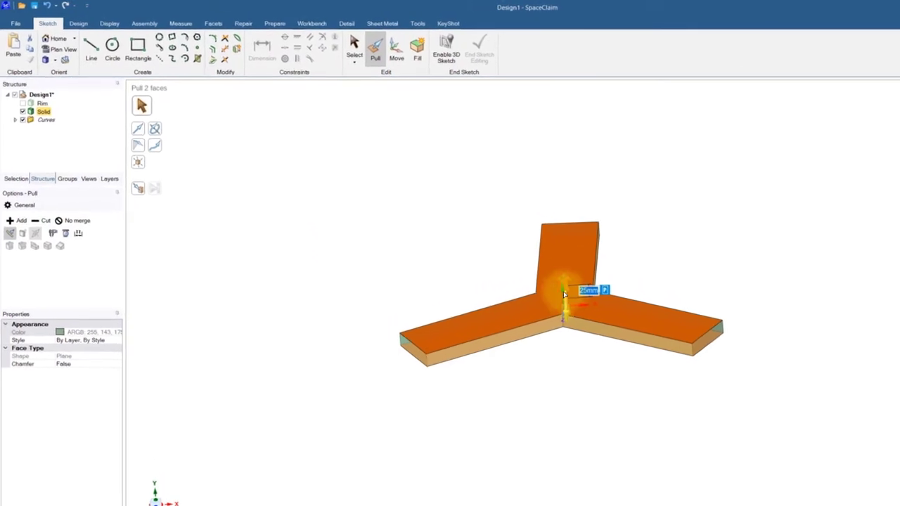
{"action": "left_click", "coordinate": [355, 48]}
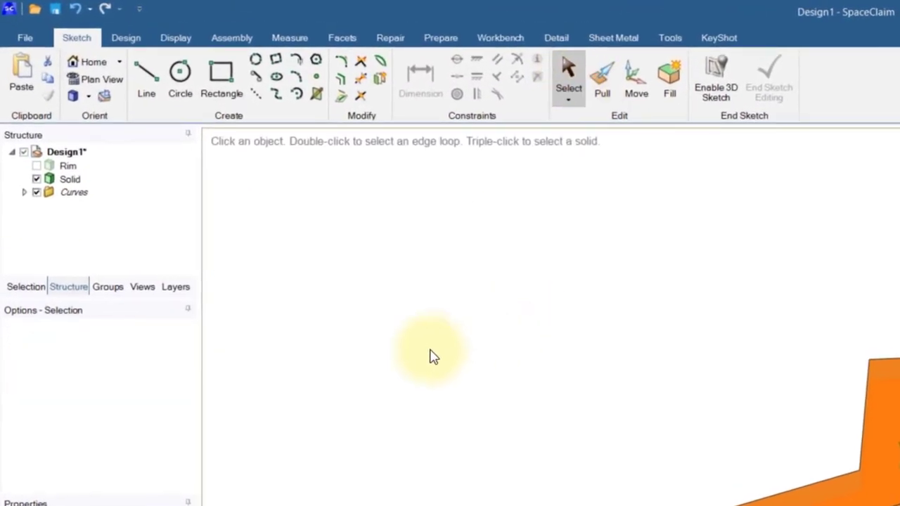
Rename the three-armed solid in the structure tree as Spokes
{"action": "right_click", "coordinate": [69, 179]}
{"action": "left_click", "coordinate": [99, 258]}
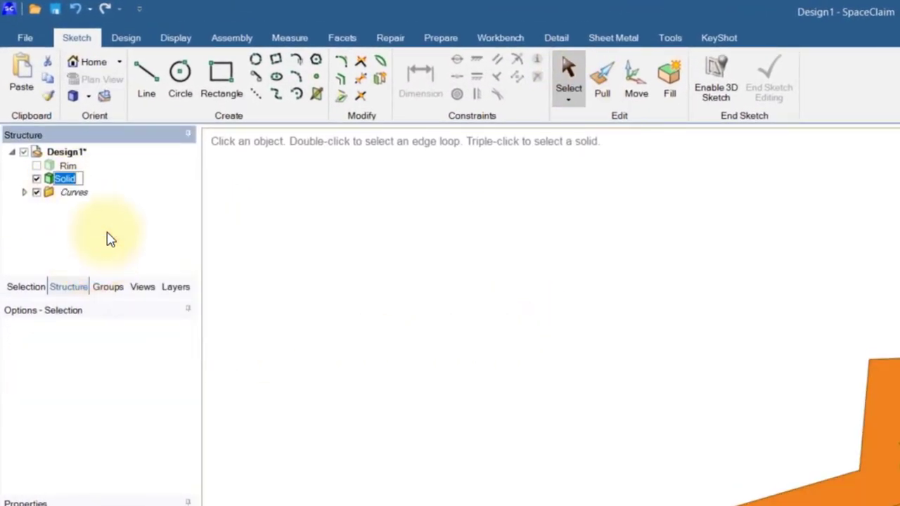
{"action": "type", "text": "S"}
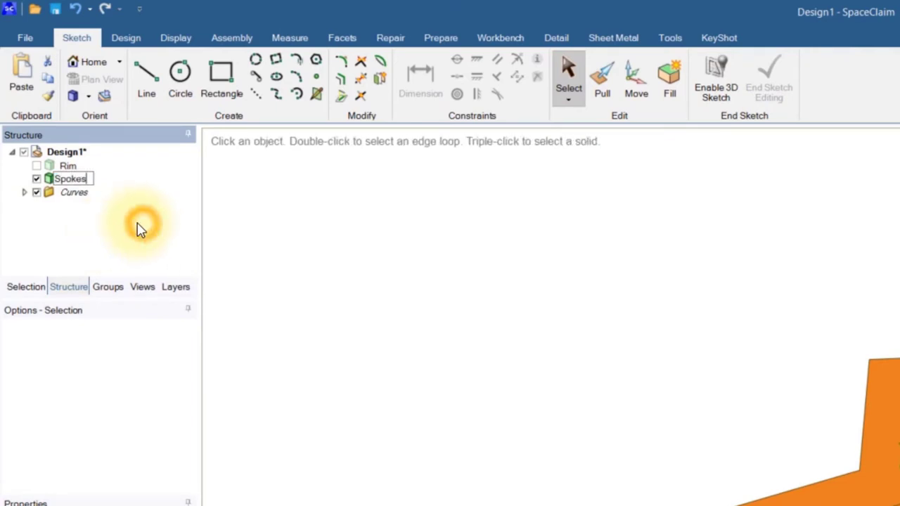
{"action": "type", "text": "pokes"}
{"action": "left_click", "coordinate": [268, 236]}
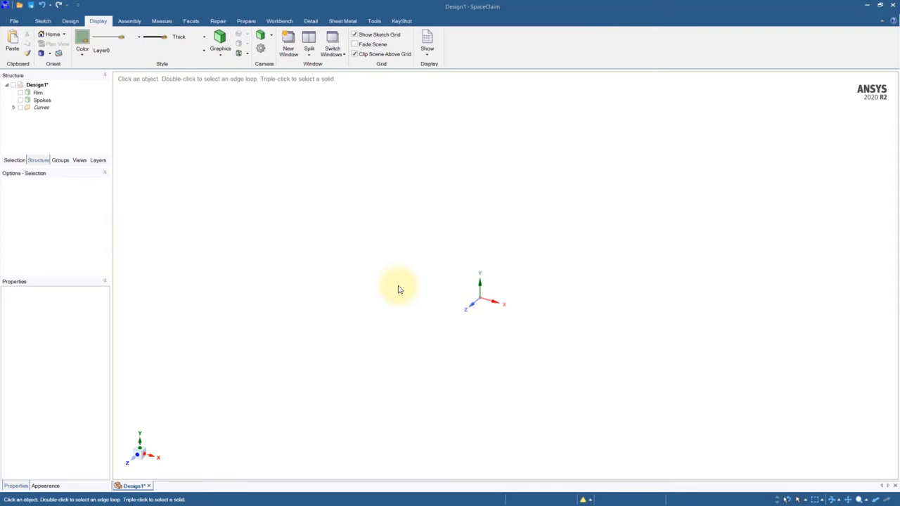
Start another sketch on the plane of the world origin's X and Z axes and view it in plan
{"action": "left_click", "coordinate": [490, 303], "text": "ctrl"}
{"action": "left_click", "coordinate": [472, 304], "text": "ctrl"}
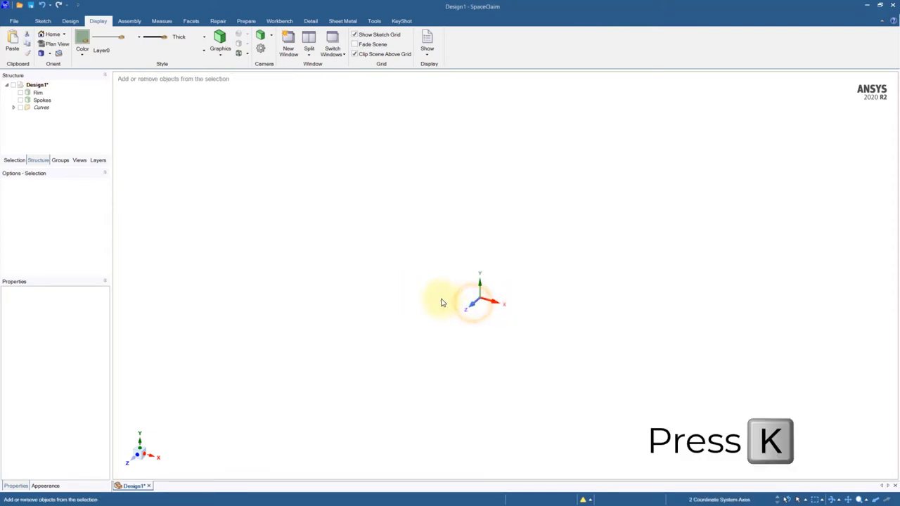
{"action": "key", "text": "k"}
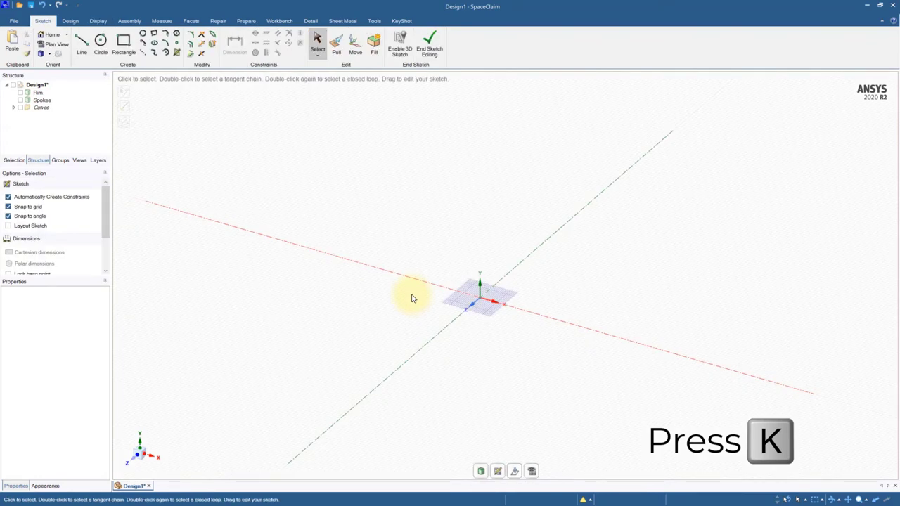
{"action": "left_click", "coordinate": [532, 471]}
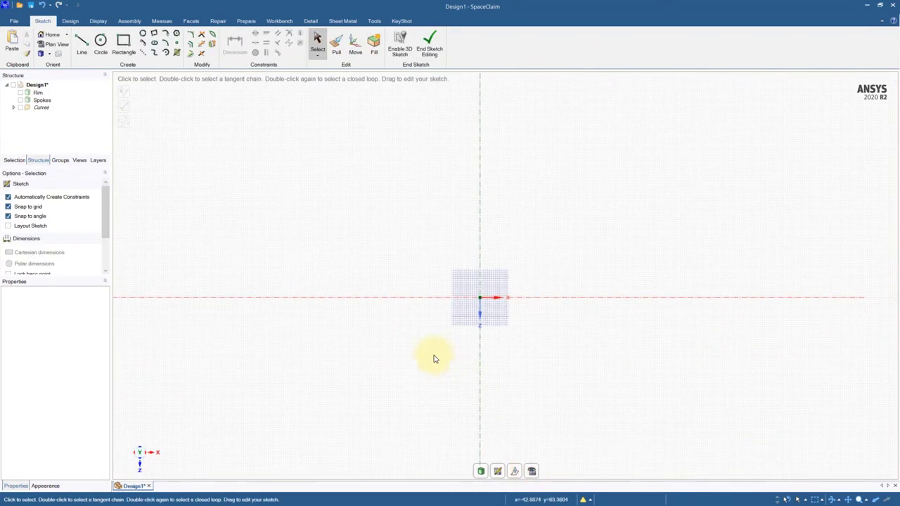
Sketch a circle of 600 mm diameter centred on the origin
{"action": "left_click", "coordinate": [101, 43]}
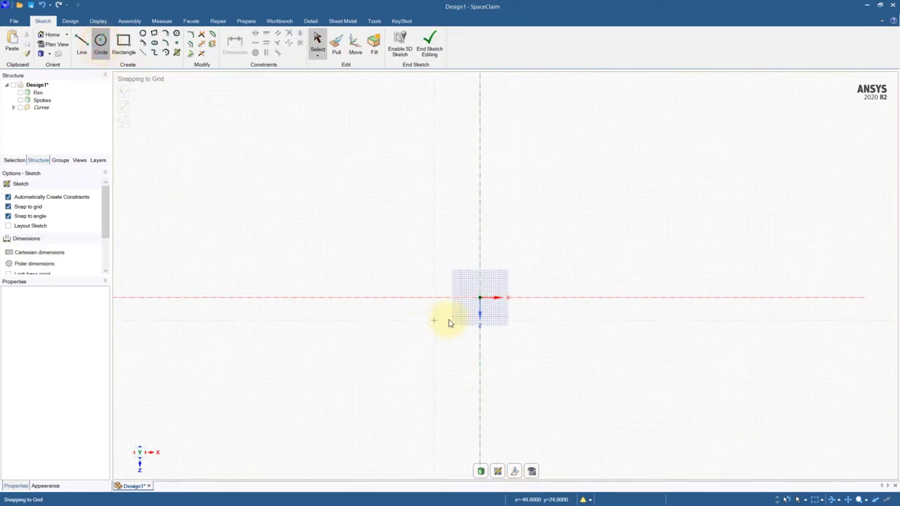
{"action": "left_click", "coordinate": [480, 298]}
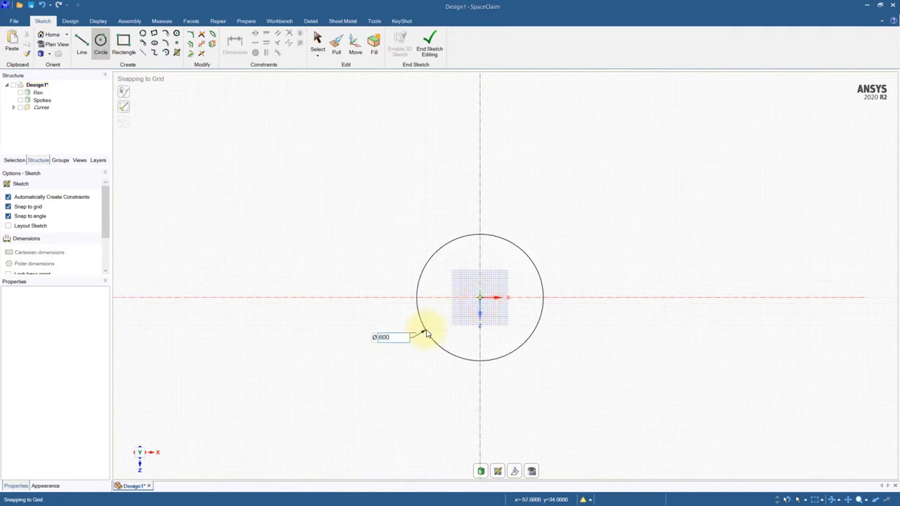
{"action": "type", "text": "600"}
{"action": "key", "text": "Return"}
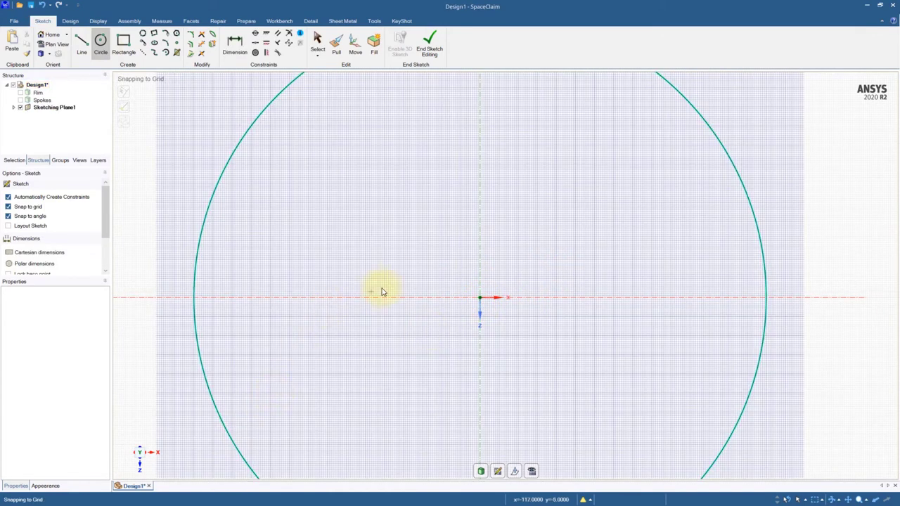
{"action": "scroll", "coordinate": [383, 290], "scroll_direction": "down", "scroll_amount": 4}
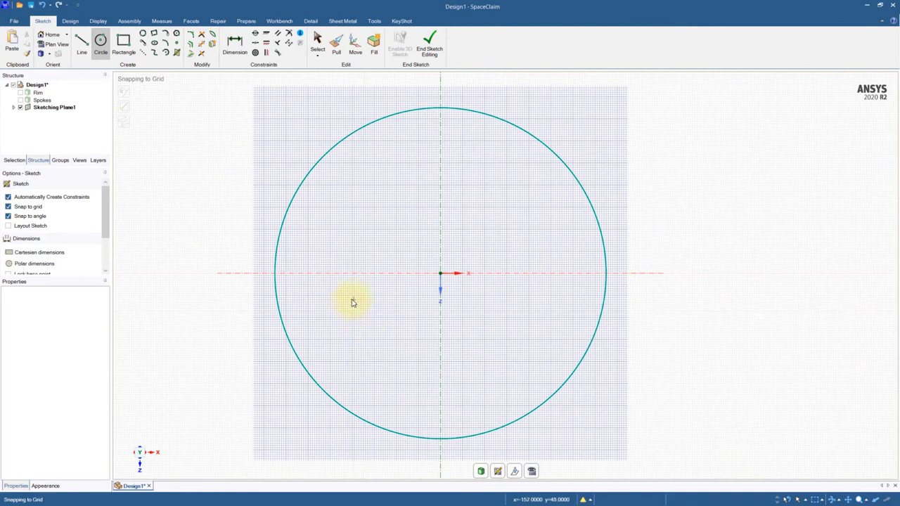
Draw a vertical line from the origin up to the circle and a second 300 mm line from the origin at 120° to it
{"action": "left_click", "coordinate": [79, 44]}
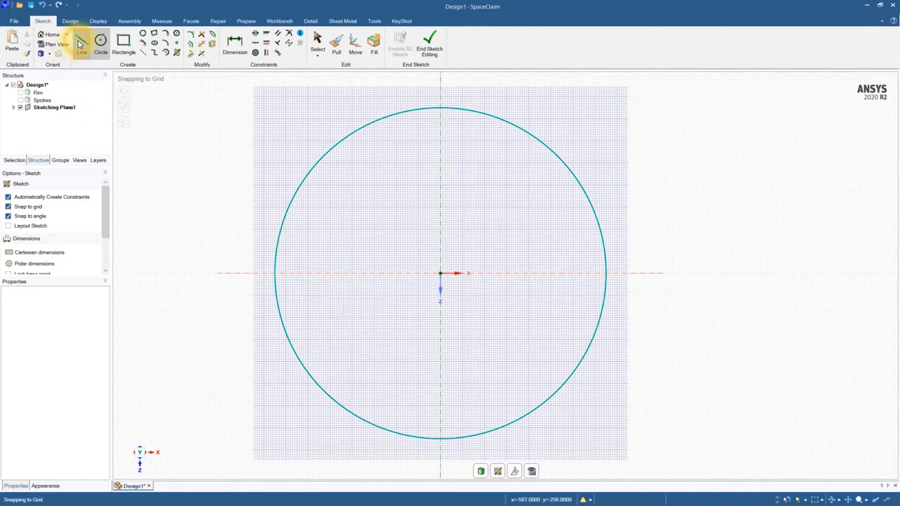
{"action": "left_click", "coordinate": [441, 274]}
{"action": "left_click", "coordinate": [441, 110]}
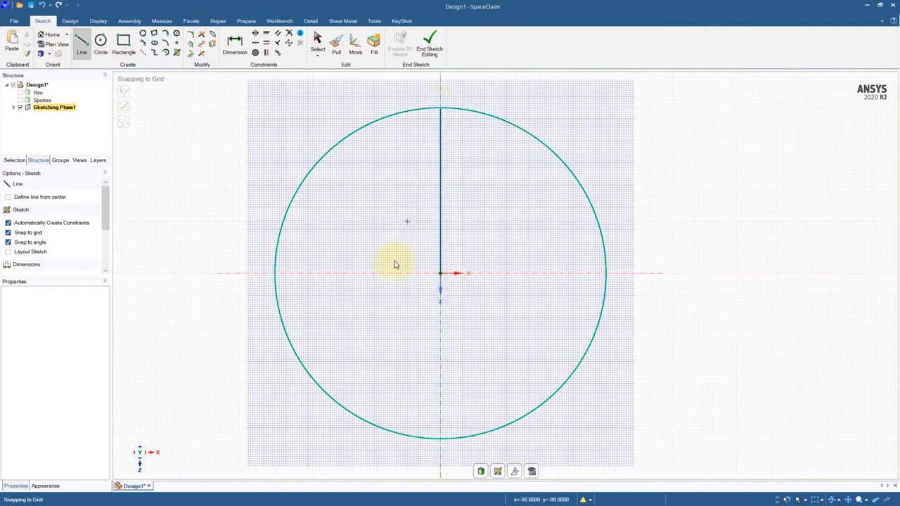
{"action": "left_click", "coordinate": [440, 274]}
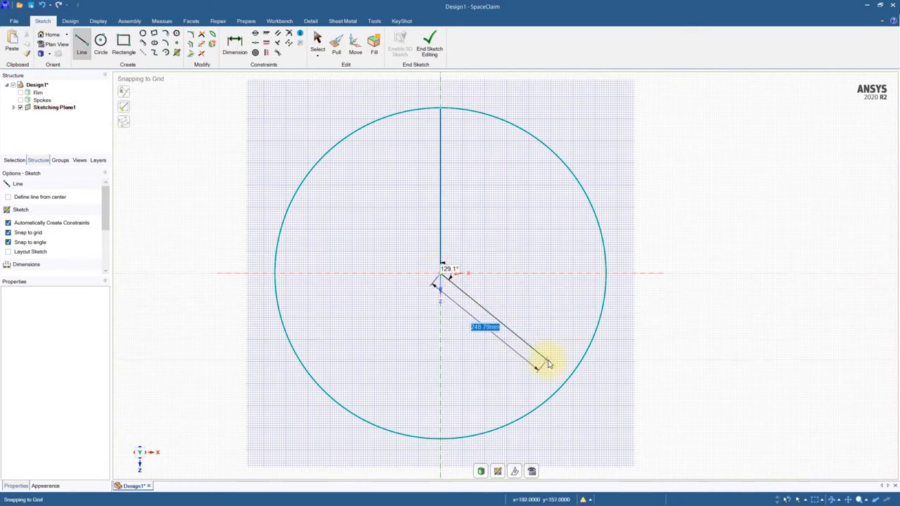
{"action": "type", "text": "120"}
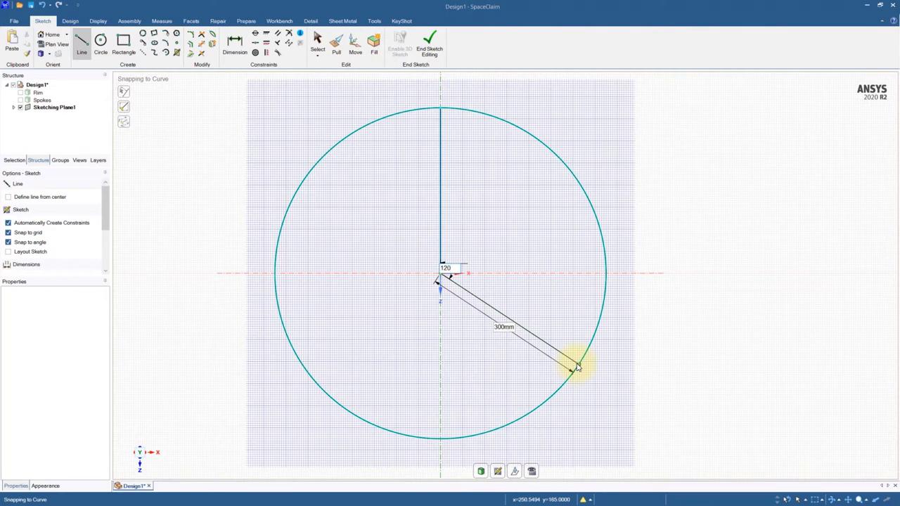
{"action": "key", "text": "Tab"}
{"action": "key", "text": "Return"}
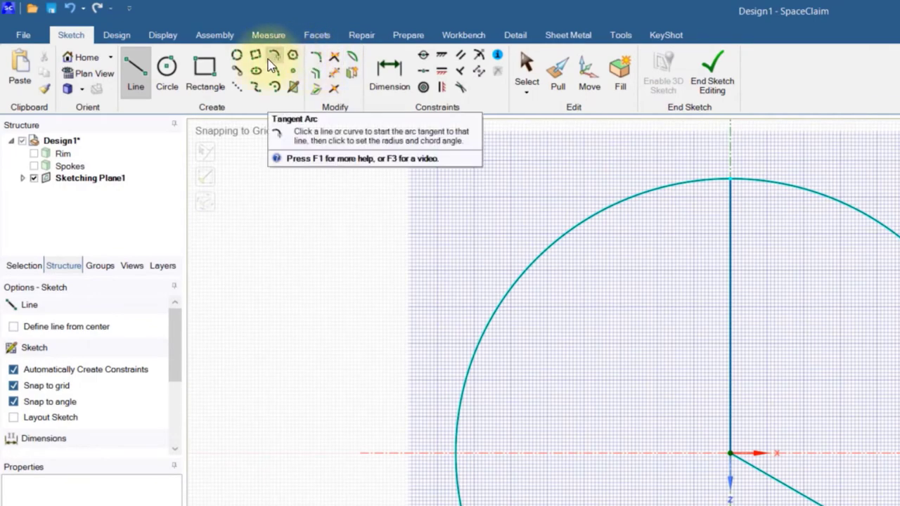
Round the corner between the vertical line and the 120° line at the origin with a 100 mm radius
{"action": "left_click", "coordinate": [314, 61]}
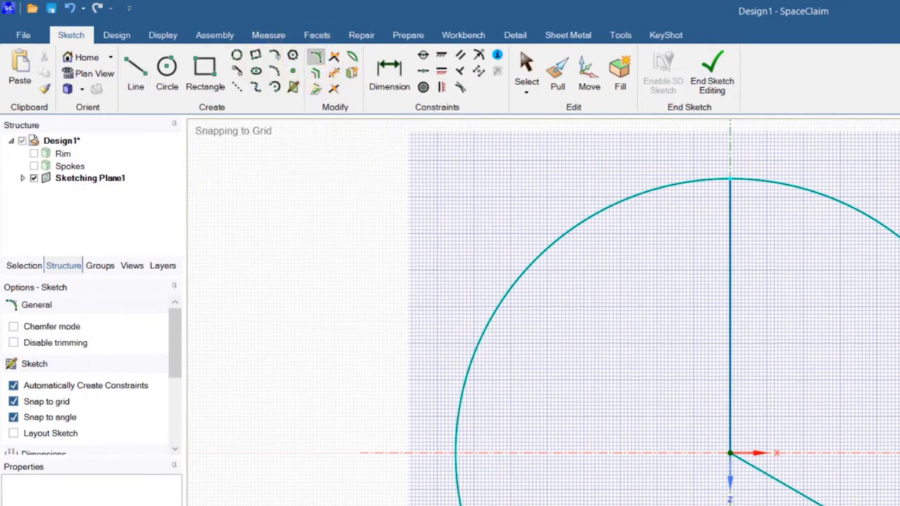
{"action": "scroll", "coordinate": [730, 454], "scroll_direction": "up", "scroll_amount": 3}
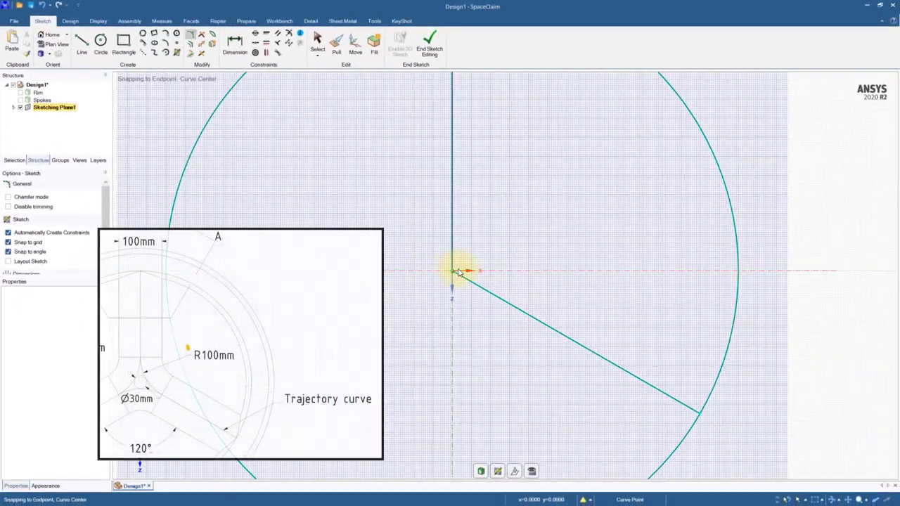
{"action": "scroll", "coordinate": [458, 273], "scroll_direction": "up", "scroll_amount": 3}
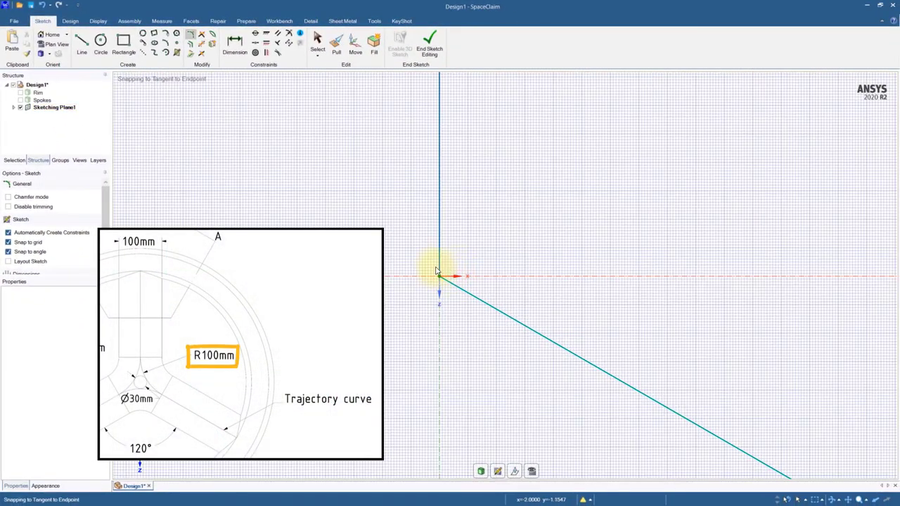
{"action": "left_click", "coordinate": [439, 278]}
{"action": "type", "text": "100"}
{"action": "key", "text": "Return"}
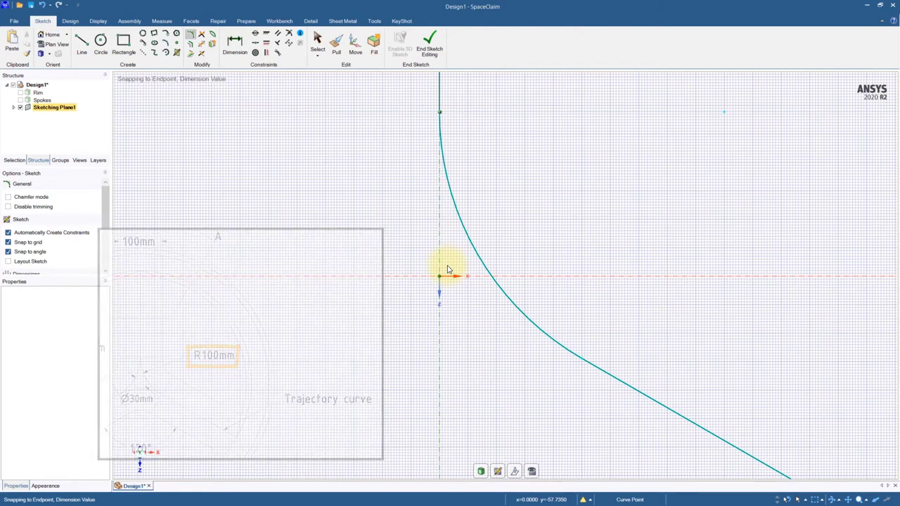
Trim away both arcs of the 600 mm circle, leaving only the two filleted lines
{"action": "key", "text": "z"}
{"action": "key", "text": "t"}
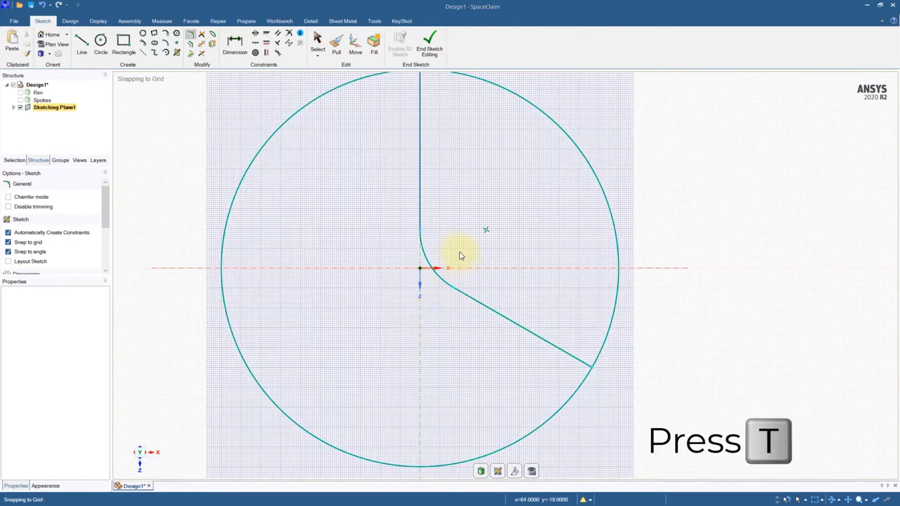
{"action": "left_click", "coordinate": [528, 103]}
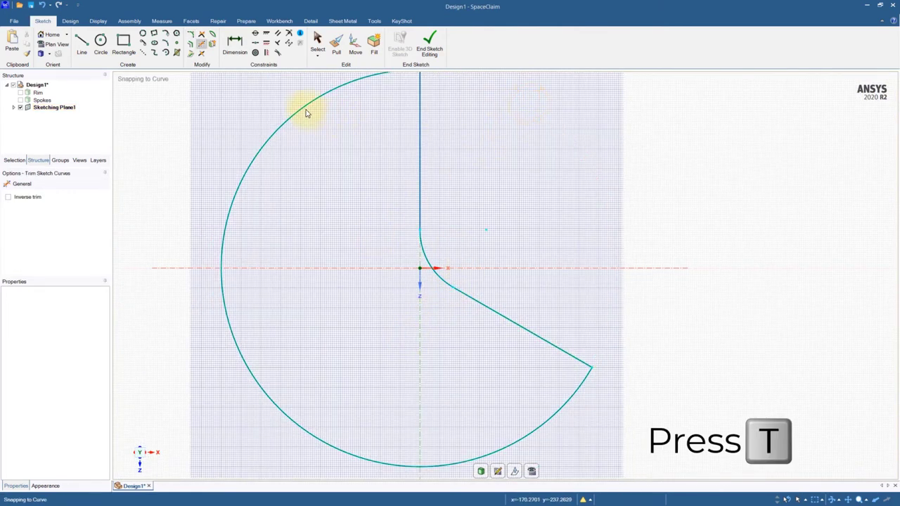
{"action": "left_click", "coordinate": [309, 107]}
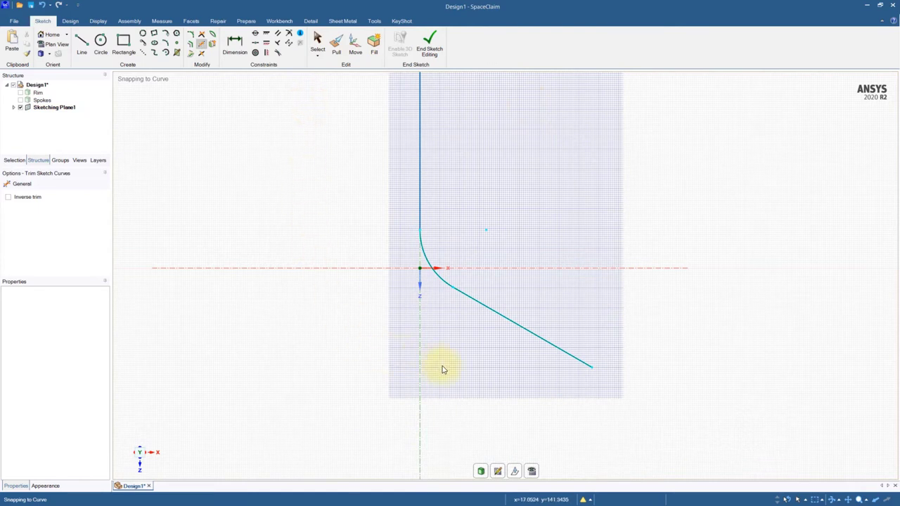
Finish the trajectory sketch and start a new sketch at the free end of the angled line
{"action": "key", "text": "z"}
{"action": "scroll", "coordinate": [366, 266], "scroll_direction": "up", "scroll_amount": 1}
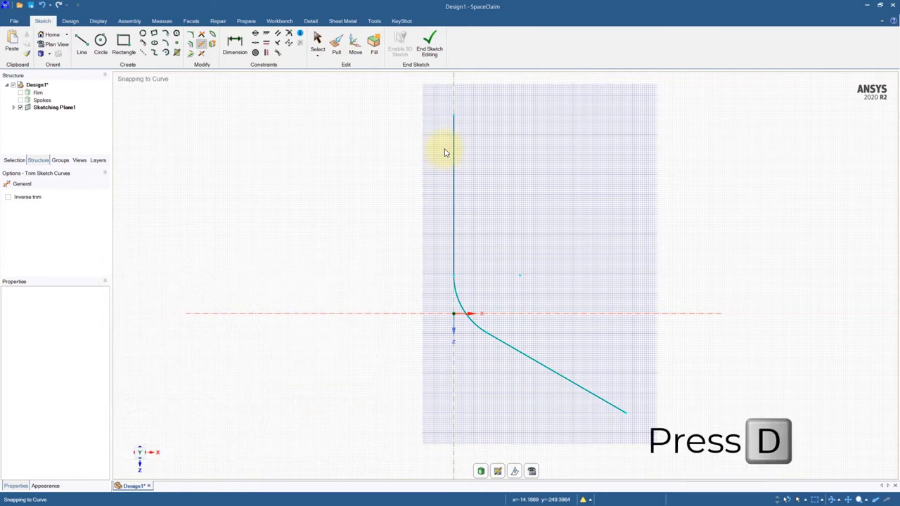
{"action": "key", "text": "d"}
{"action": "mouse_move", "coordinate": [368, 384]}
{"action": "middle_mouse_down"}
{"action": "mouse_move", "coordinate": [344, 301]}
{"action": "mouse_move", "coordinate": [350, 313]}
{"action": "middle_mouse_up"}
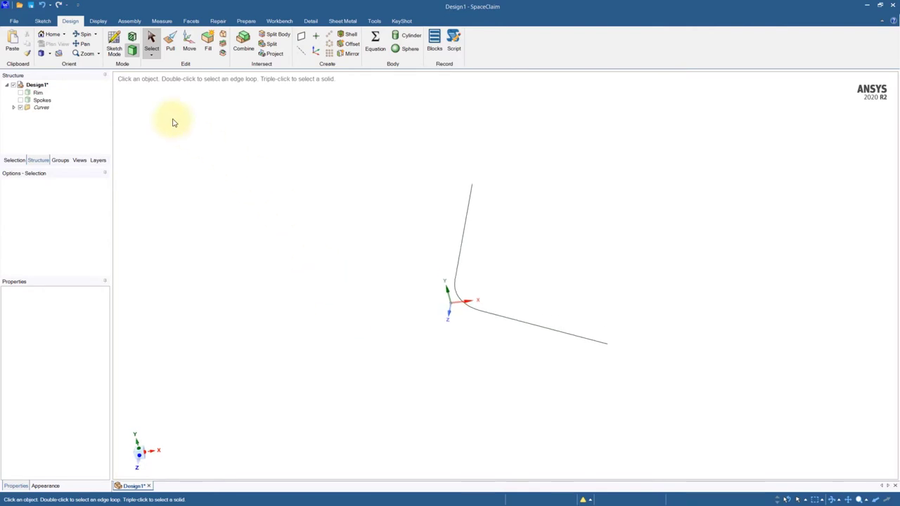
{"action": "left_click", "coordinate": [608, 345]}
{"action": "key", "text": "k"}
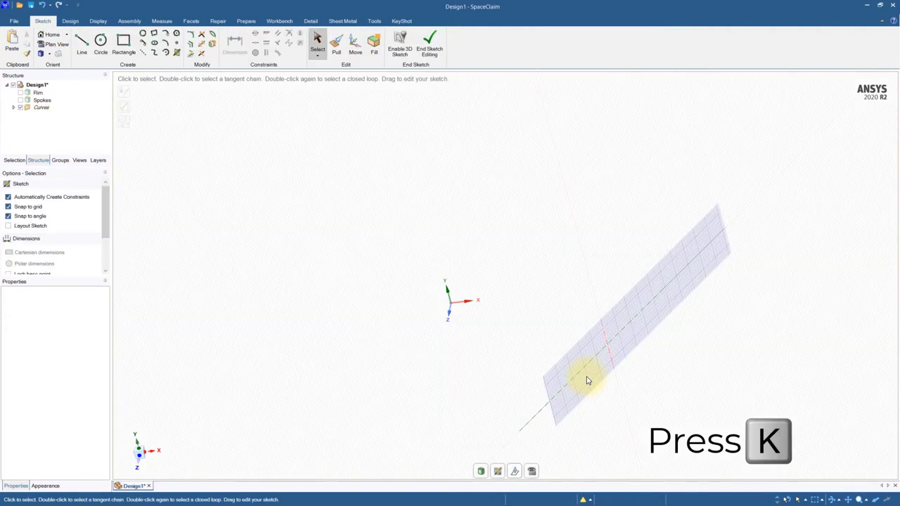
Turn off clipping of the scene above the sketch grid so the trajectory curve is displayed with the new plane
{"action": "left_click", "coordinate": [95, 22]}
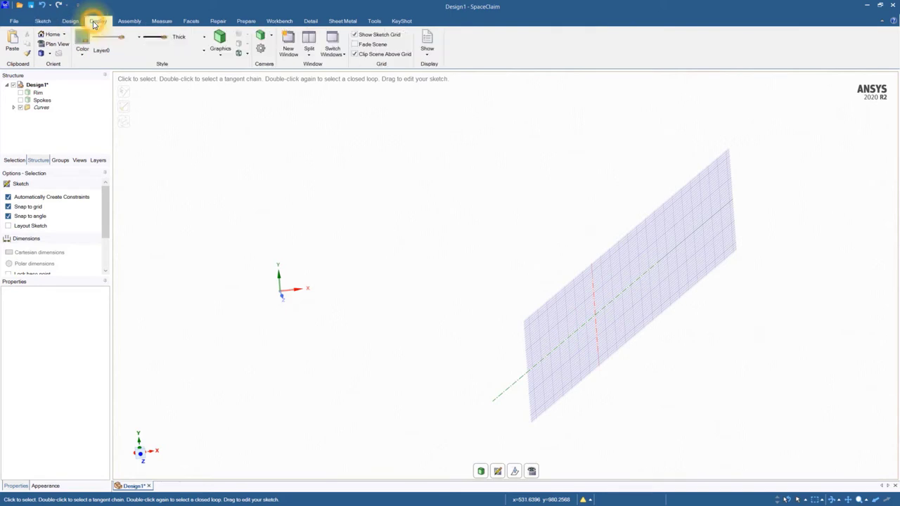
{"action": "left_click", "coordinate": [355, 54]}
{"action": "mouse_move", "coordinate": [420, 376]}
{"action": "middle_mouse_down"}
{"action": "mouse_move", "coordinate": [450, 386]}
{"action": "mouse_move", "coordinate": [482, 368]}
{"action": "mouse_move", "coordinate": [524, 368]}
{"action": "mouse_move", "coordinate": [430, 368]}
{"action": "mouse_move", "coordinate": [431, 390]}
{"action": "middle_mouse_up"}
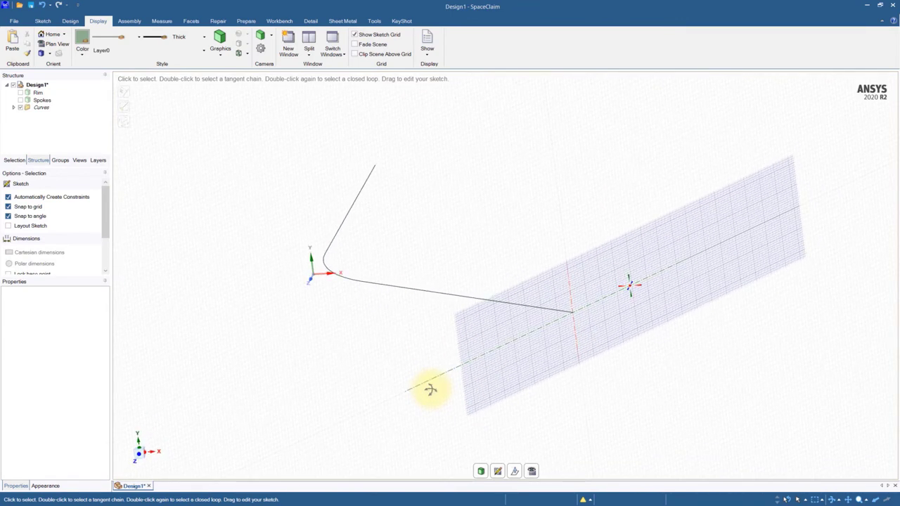
{"action": "middle_click_drag", "start_coordinate": [374, 362], "coordinate": [391, 356]}
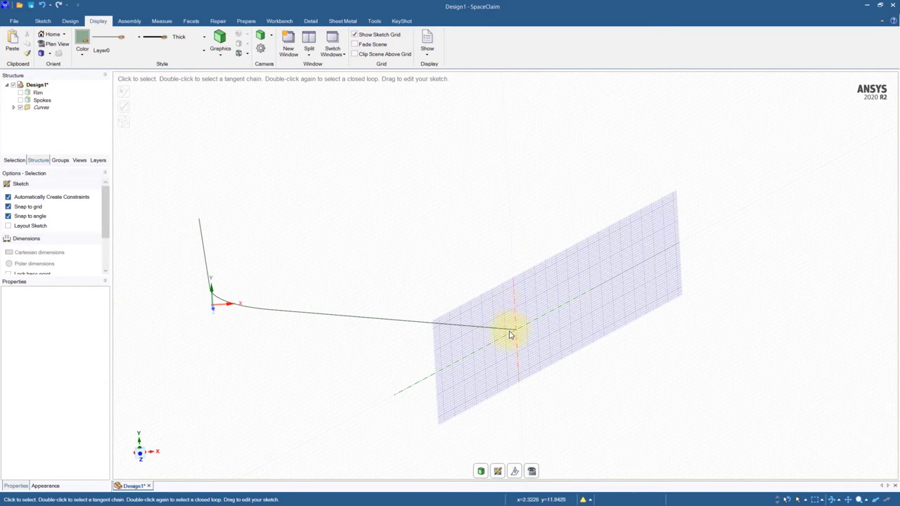
{"action": "scroll", "coordinate": [468, 332], "scroll_direction": "down", "scroll_amount": 2}
{"action": "mouse_move", "coordinate": [484, 332]}
{"action": "middle_mouse_down"}
{"action": "mouse_move", "coordinate": [430, 360]}
{"action": "mouse_move", "coordinate": [471, 387]}
{"action": "mouse_move", "coordinate": [506, 382]}
{"action": "mouse_move", "coordinate": [423, 358]}
{"action": "mouse_move", "coordinate": [609, 338]}
{"action": "mouse_move", "coordinate": [466, 331]}
{"action": "mouse_move", "coordinate": [458, 302]}
{"action": "middle_mouse_up"}
{"action": "scroll", "coordinate": [464, 307], "scroll_direction": "up", "scroll_amount": 2}
{"action": "scroll", "coordinate": [465, 307], "scroll_direction": "down", "scroll_amount": 2}
{"action": "scroll", "coordinate": [458, 302], "scroll_direction": "down", "scroll_amount": 2}
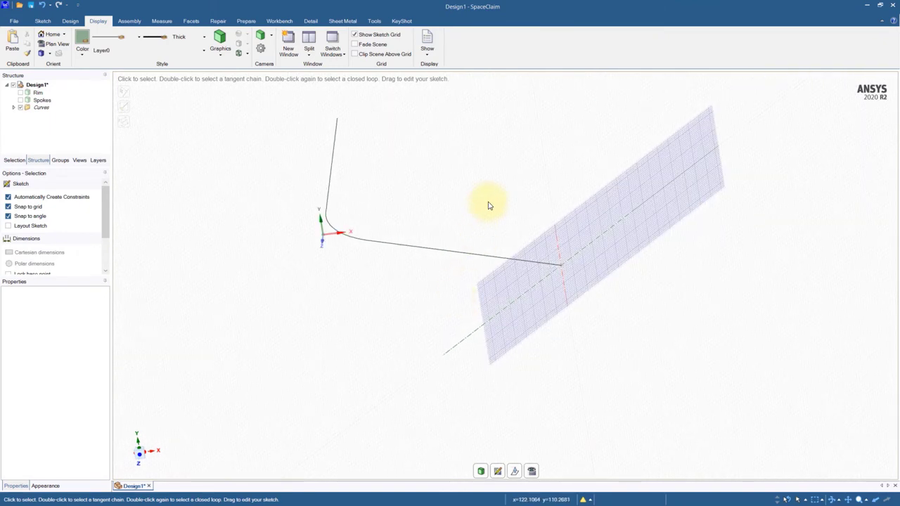
{"action": "scroll", "coordinate": [490, 206], "scroll_direction": "up", "scroll_amount": 2}
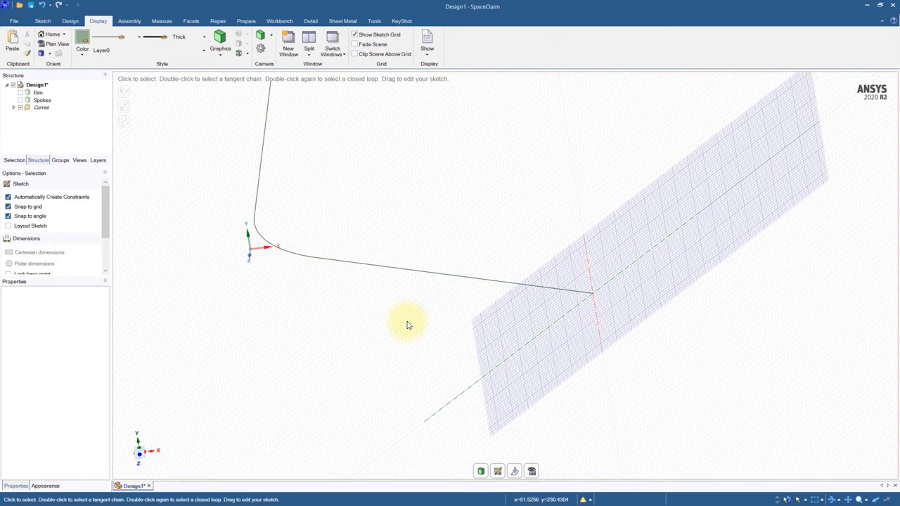
In plan view, draw a vertical 25 mm construction line defined from its center at the trajectory curve's endpoint
{"action": "key", "text": "v"}
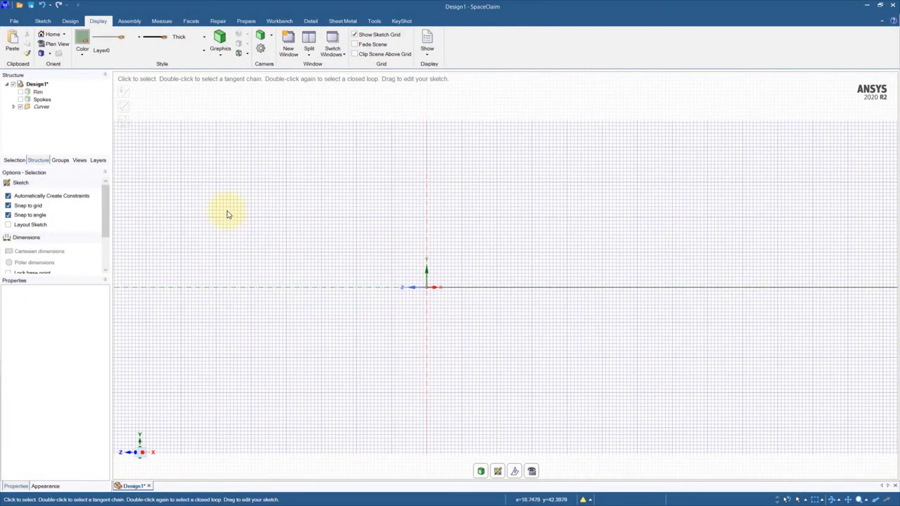
{"action": "left_click", "coordinate": [69, 22]}
{"action": "left_click", "coordinate": [43, 22]}
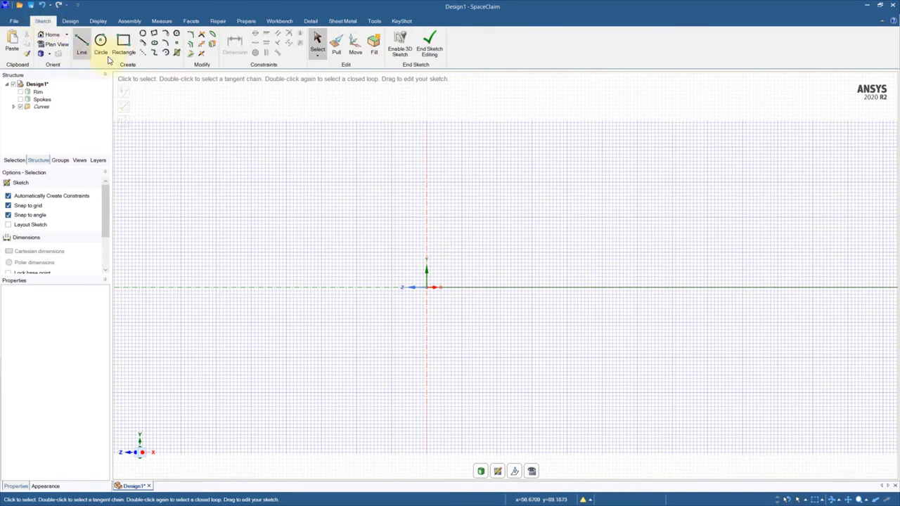
{"action": "left_click", "coordinate": [143, 53]}
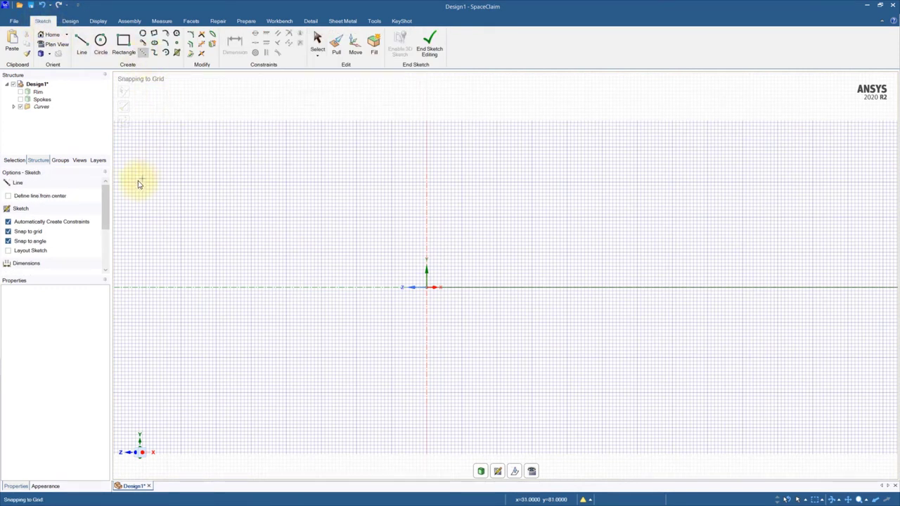
{"action": "left_click", "coordinate": [7, 195]}
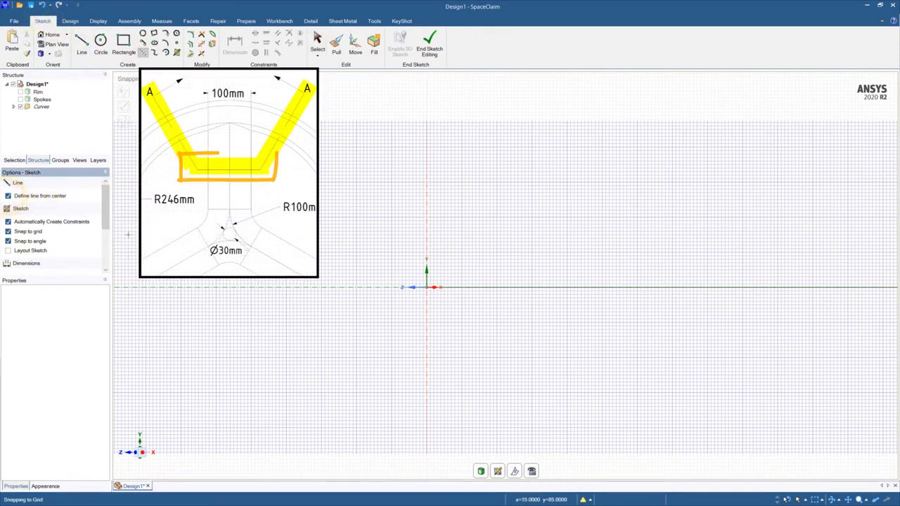
{"action": "left_click", "coordinate": [428, 287]}
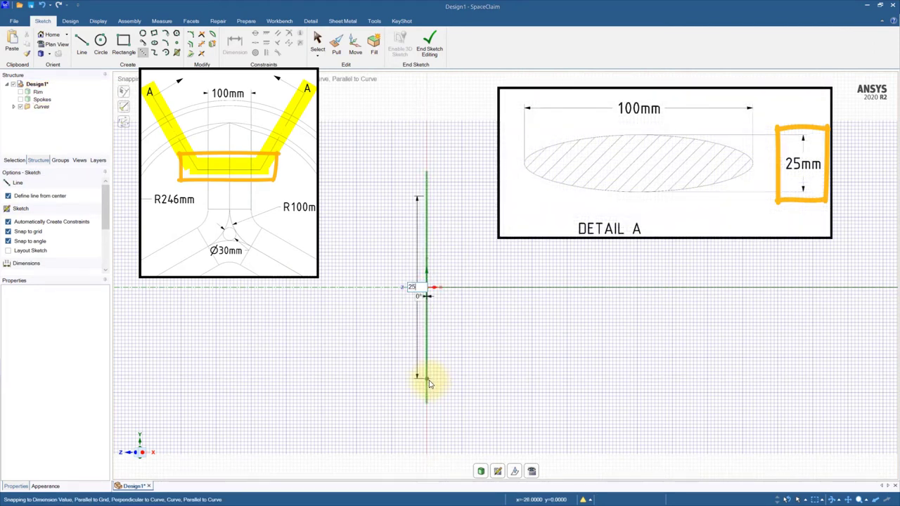
{"action": "key", "text": "Return"}
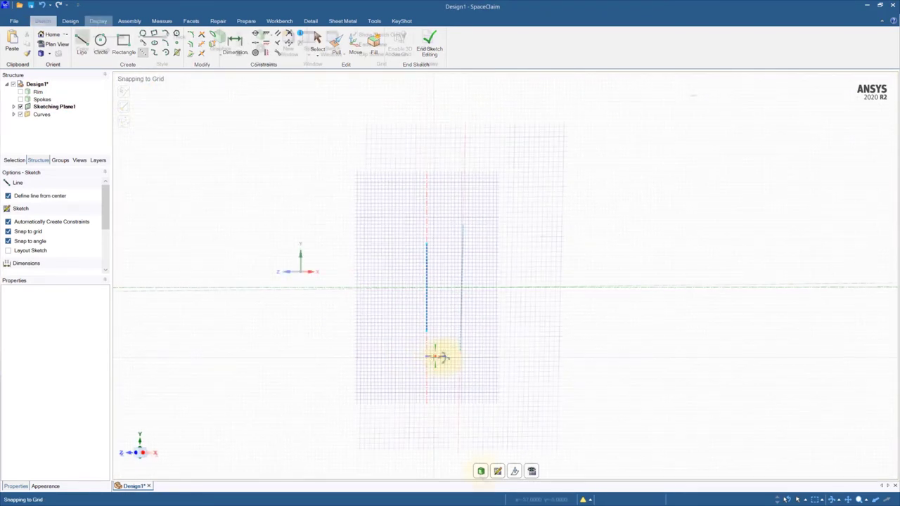
Return to solid modelling to check the line against the trajectory, and reopen sketching on the same plane
{"action": "scroll", "coordinate": [486, 428], "scroll_direction": "down", "scroll_amount": 2}
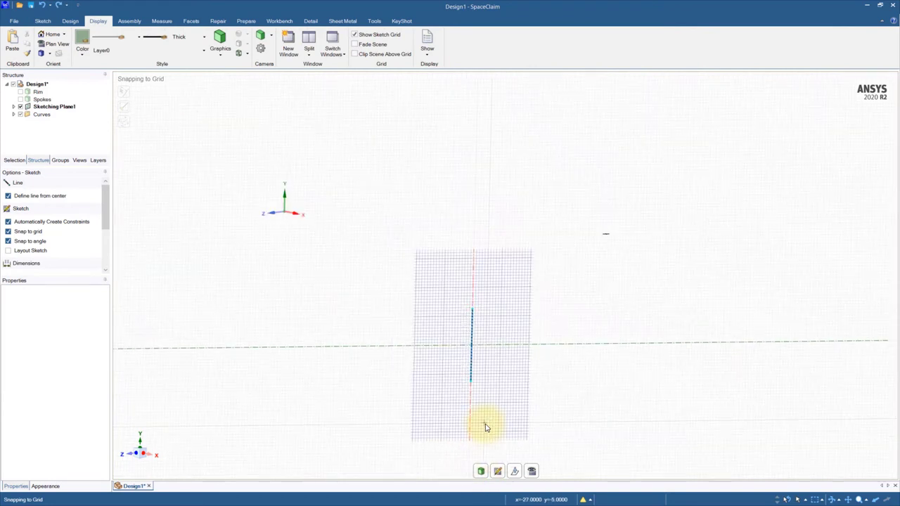
{"action": "scroll", "coordinate": [485, 427], "scroll_direction": "down", "scroll_amount": 2}
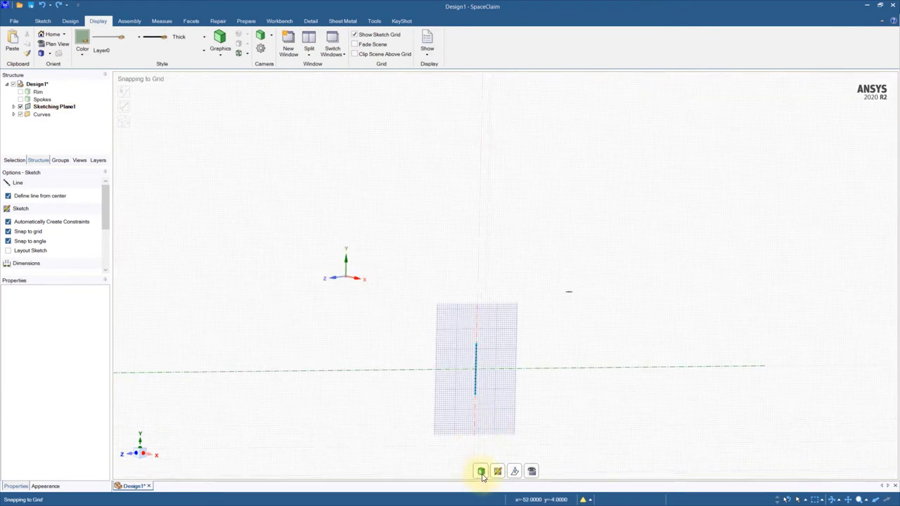
{"action": "left_click", "coordinate": [482, 473]}
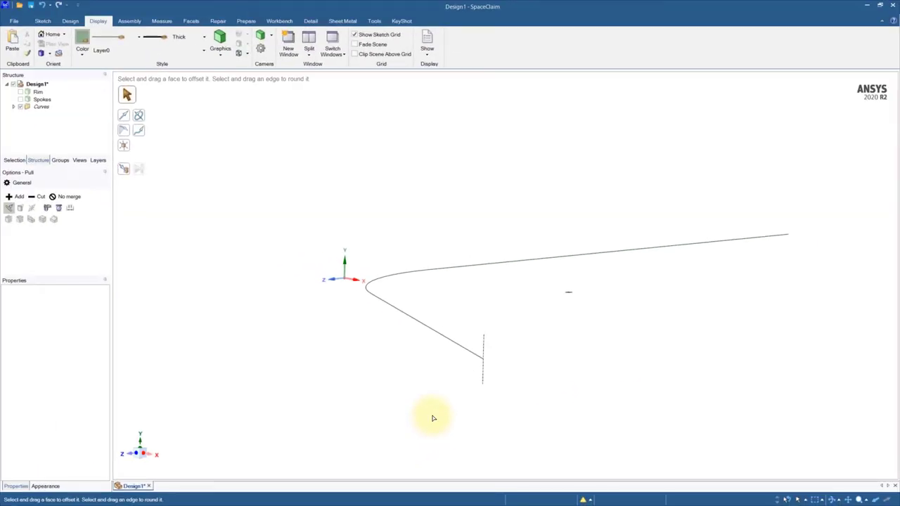
{"action": "middle_click_drag", "start_coordinate": [415, 372], "coordinate": [420, 377]}
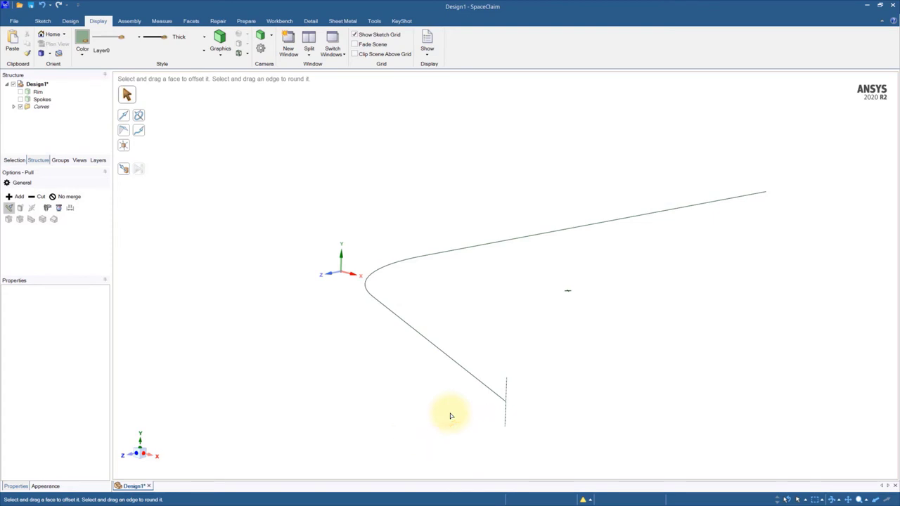
{"action": "key", "text": "k"}
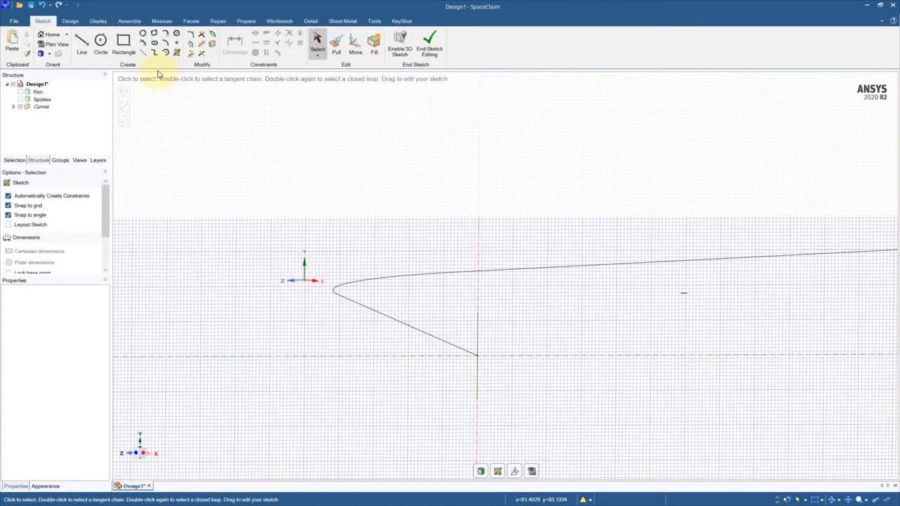
Draw a short horizontal construction line from each end of the 25 mm line, both toward the positive Z side
{"action": "left_click", "coordinate": [143, 52]}
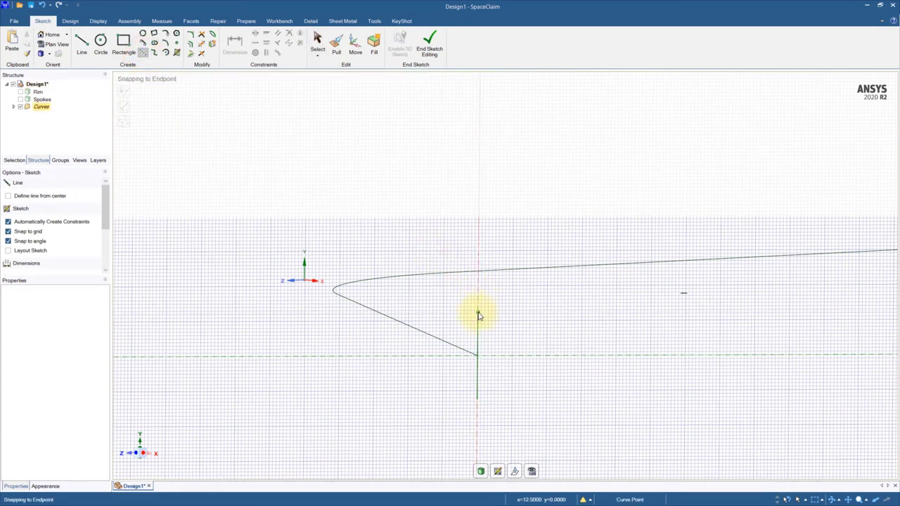
{"action": "left_click", "coordinate": [478, 315]}
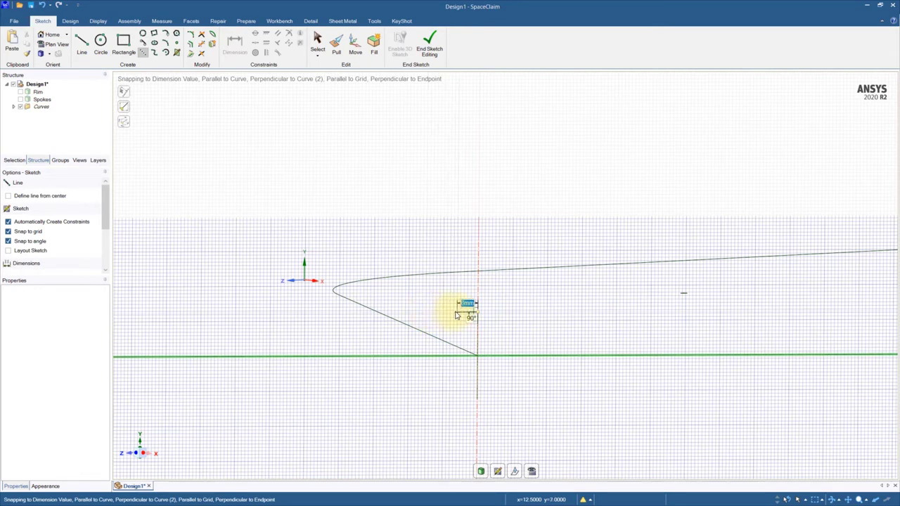
{"action": "left_click", "coordinate": [460, 313]}
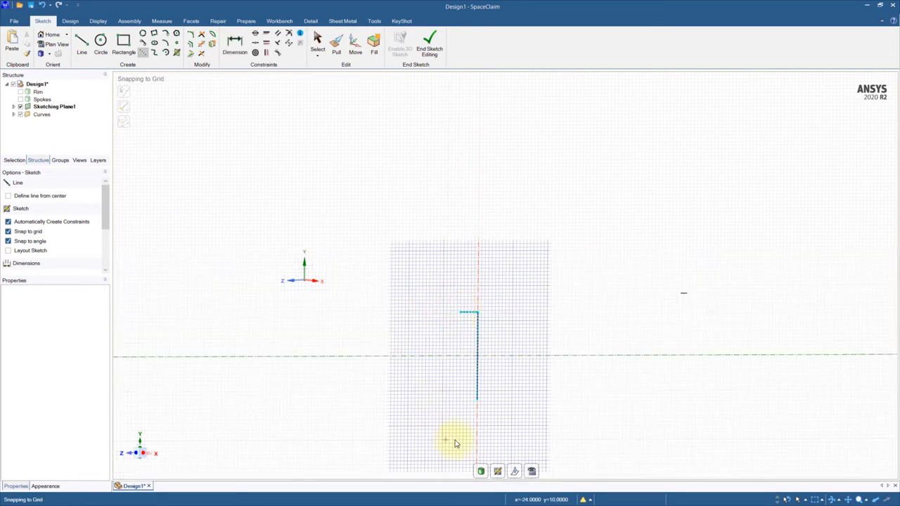
{"action": "left_click", "coordinate": [476, 400]}
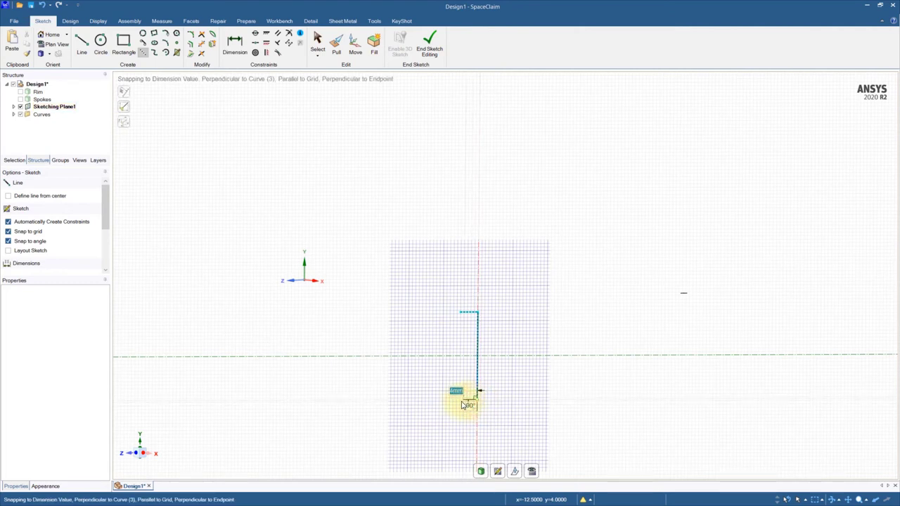
{"action": "double_click", "coordinate": [461, 401]}
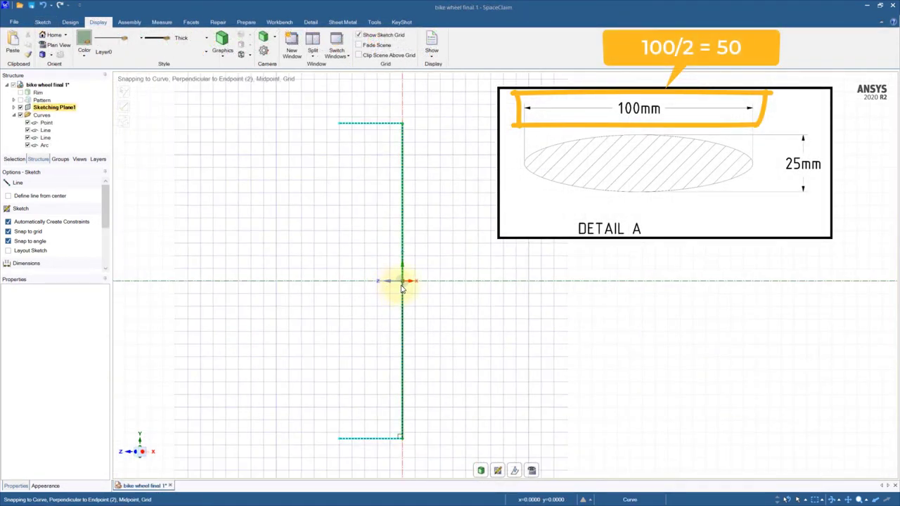
Draw a horizontal 50 mm construction line from the 25 mm line's midpoint, away from the two short lines
{"action": "left_click", "coordinate": [406, 281]}
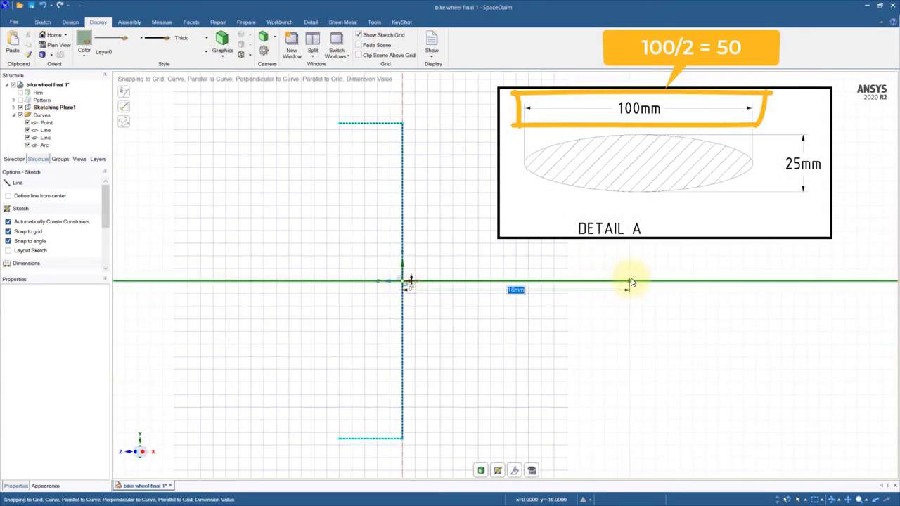
{"action": "type", "text": "50"}
{"action": "key", "text": "Return"}
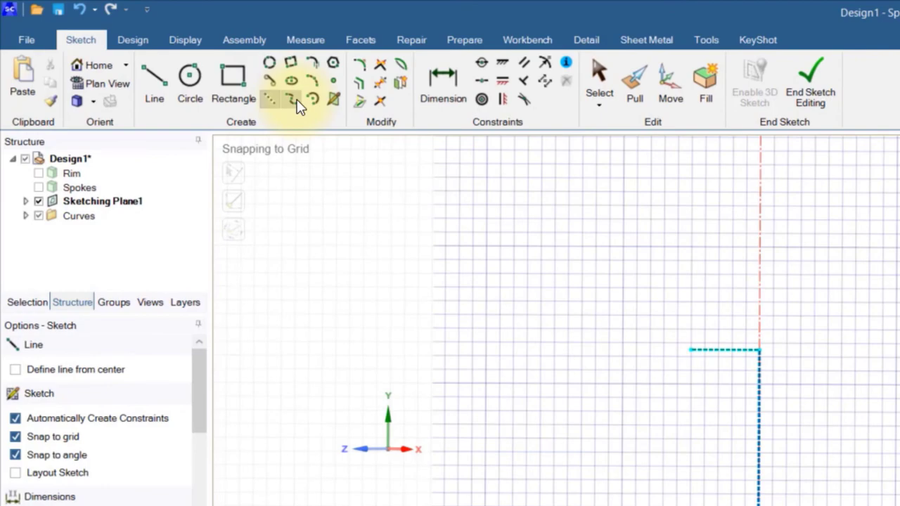
Draw a half-ellipse spline between the 25 mm line's ends through the 50 mm line's far end, tangent to both short horizontal lines
{"action": "left_click", "coordinate": [296, 102]}
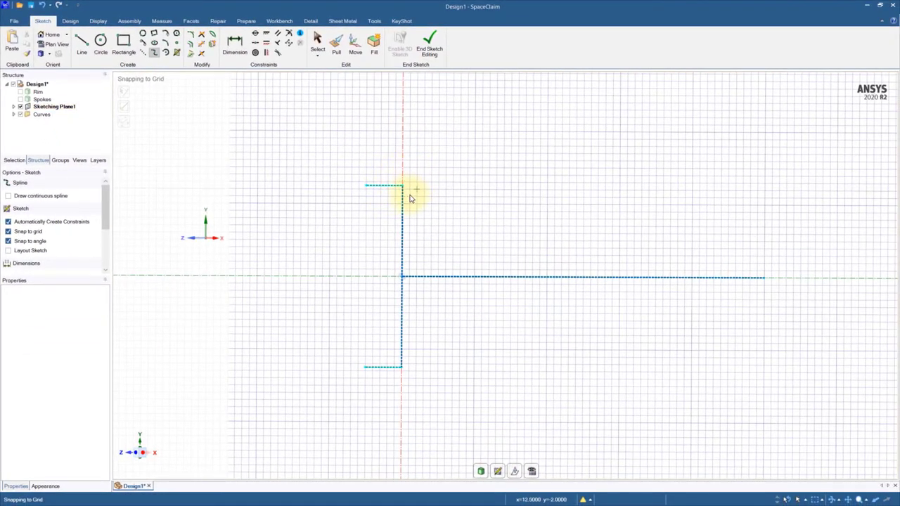
{"action": "scroll", "coordinate": [405, 192], "scroll_direction": "up", "scroll_amount": 5}
{"action": "scroll", "coordinate": [398, 184], "scroll_direction": "up", "scroll_amount": 2}
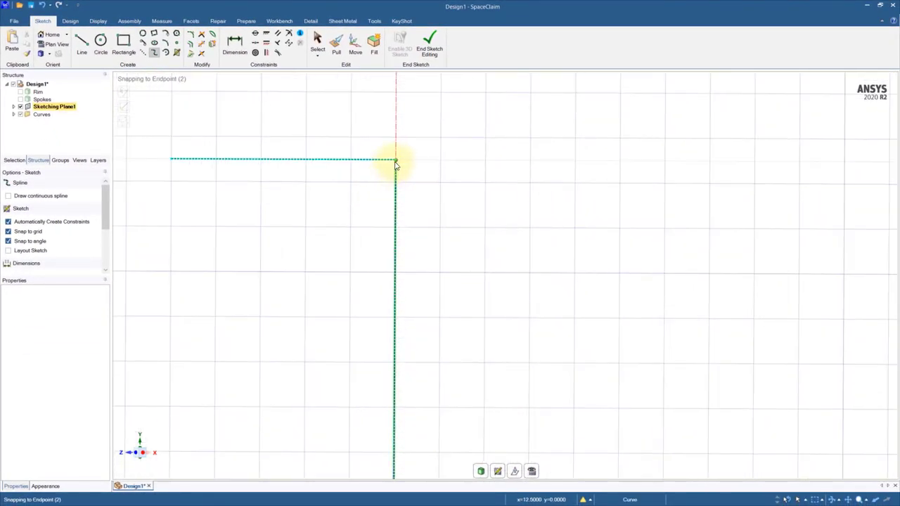
{"action": "key", "text": "alt"}
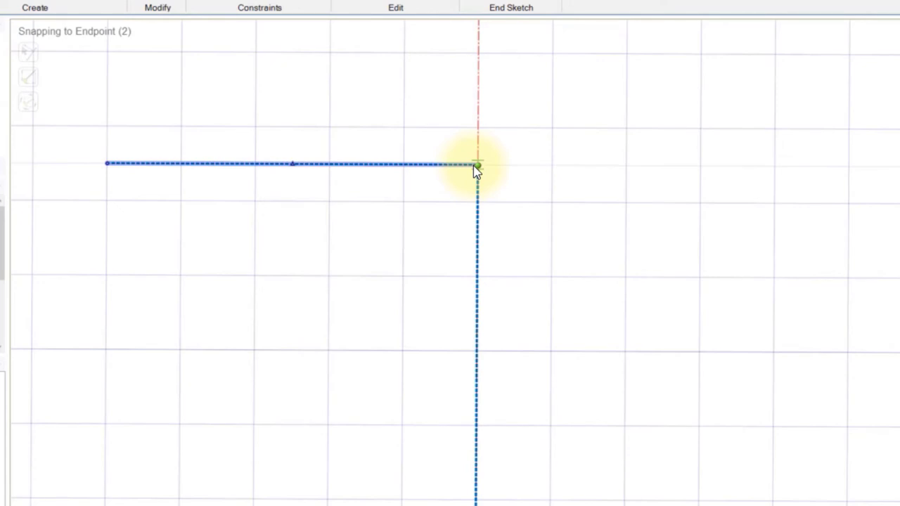
{"action": "left_click", "coordinate": [477, 165]}
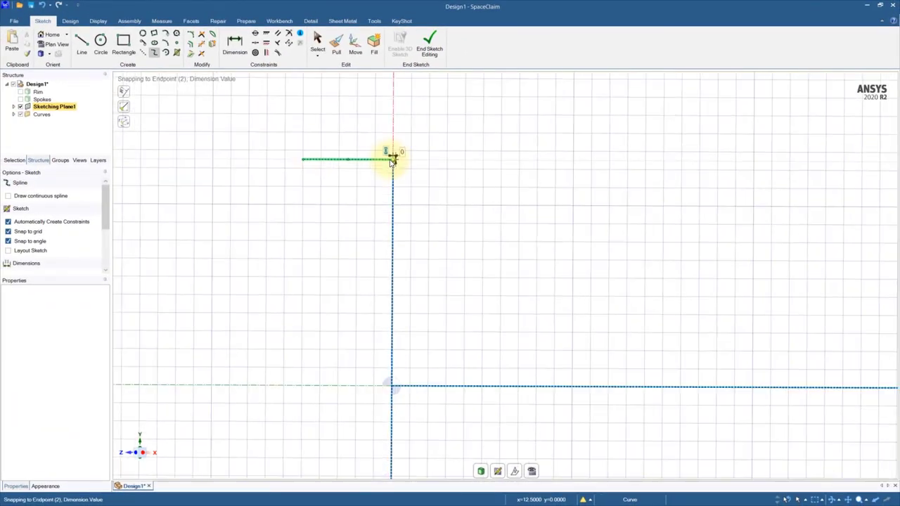
{"action": "scroll", "coordinate": [391, 160], "scroll_direction": "down", "scroll_amount": 5}
{"action": "left_click", "coordinate": [392, 161]}
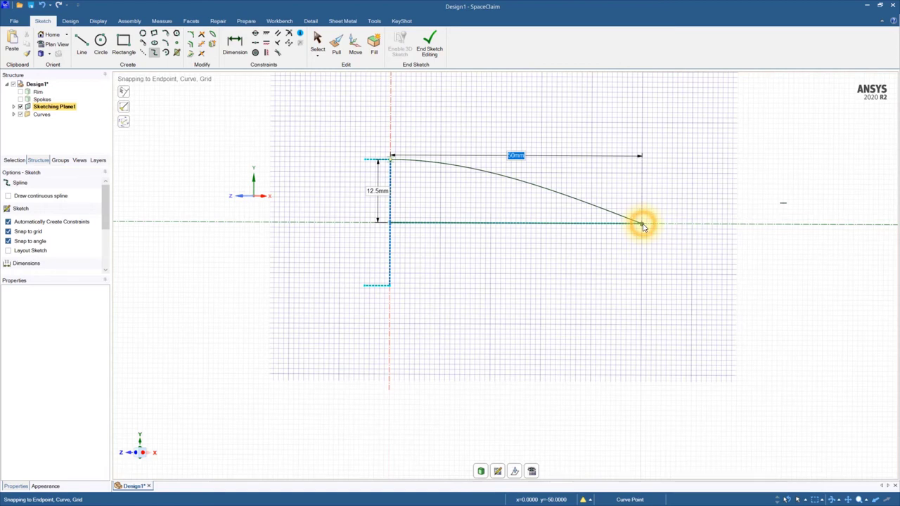
{"action": "left_click", "coordinate": [641, 225]}
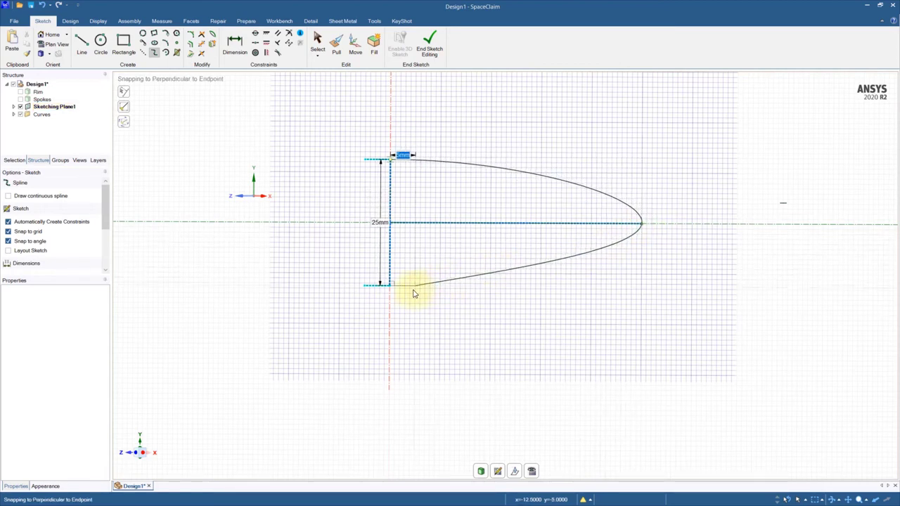
{"action": "scroll", "coordinate": [391, 288], "scroll_direction": "up", "scroll_amount": 3}
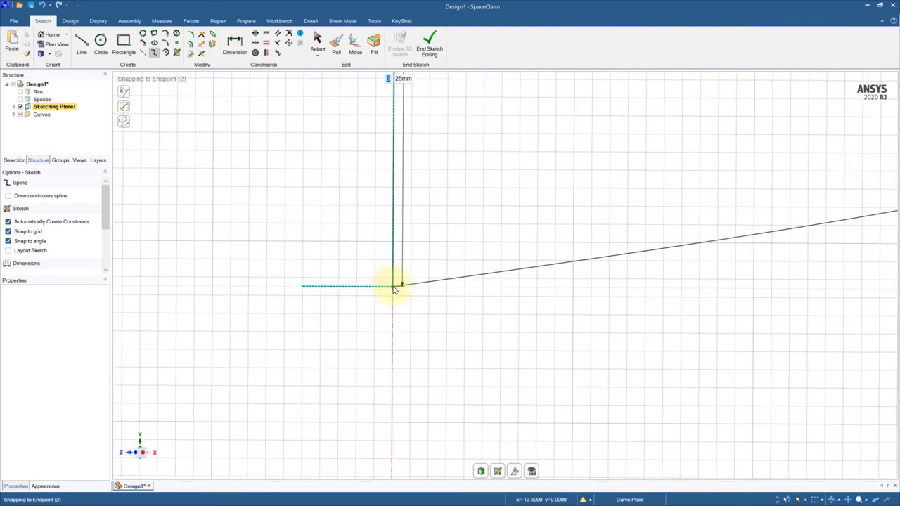
{"action": "left_click", "coordinate": [395, 289]}
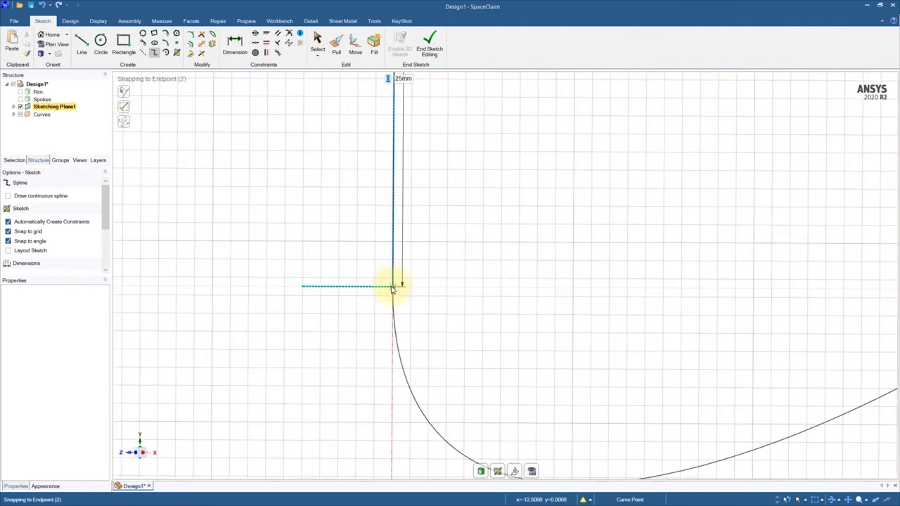
{"action": "left_click", "coordinate": [391, 289]}
{"action": "scroll", "coordinate": [391, 288], "scroll_direction": "down", "scroll_amount": 5}
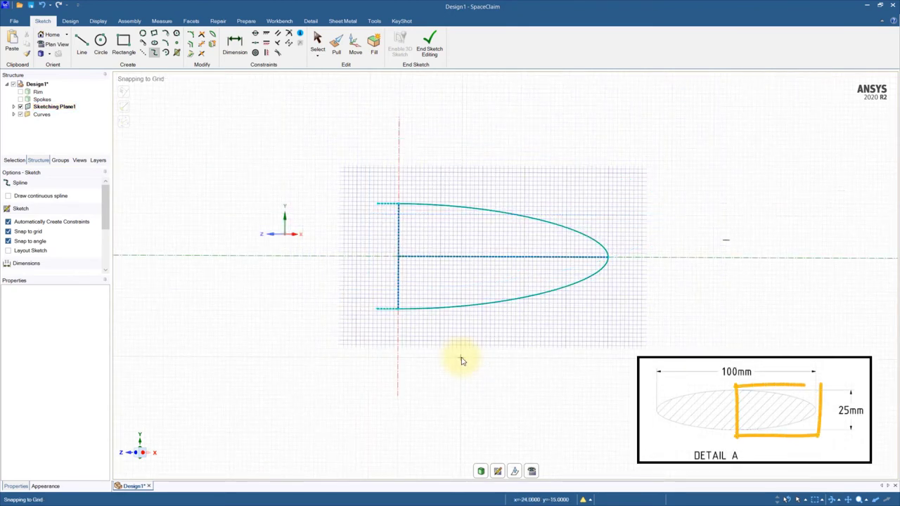
Return to solid modelling and sweep the half-ellipse spline along the full bent trajectory curve with the Pull tool
{"action": "left_click", "coordinate": [481, 472]}
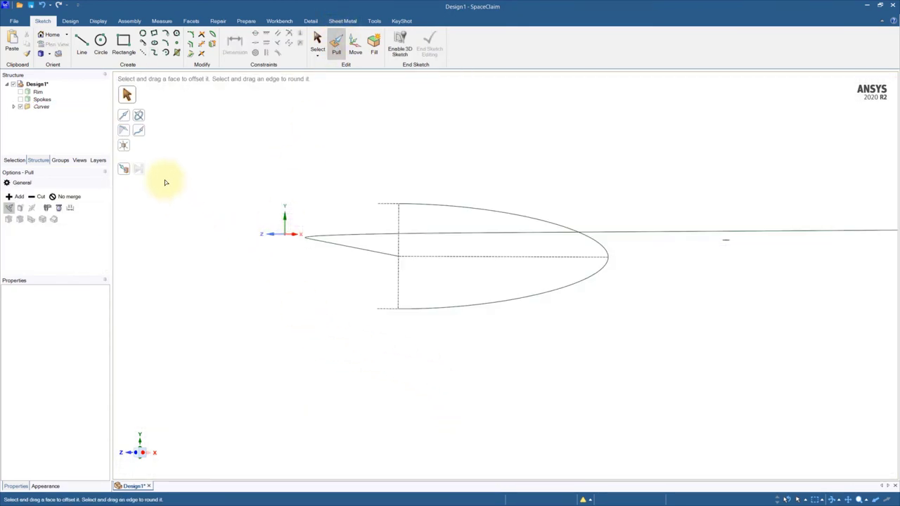
{"action": "left_click", "coordinate": [141, 132]}
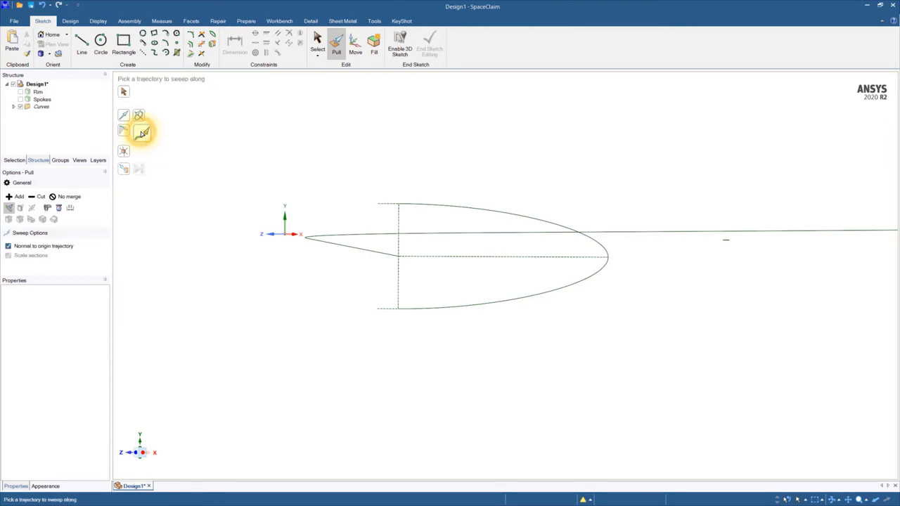
{"action": "left_click", "coordinate": [365, 253]}
{"action": "middle_click_drag", "start_coordinate": [334, 275], "coordinate": [316, 260]}
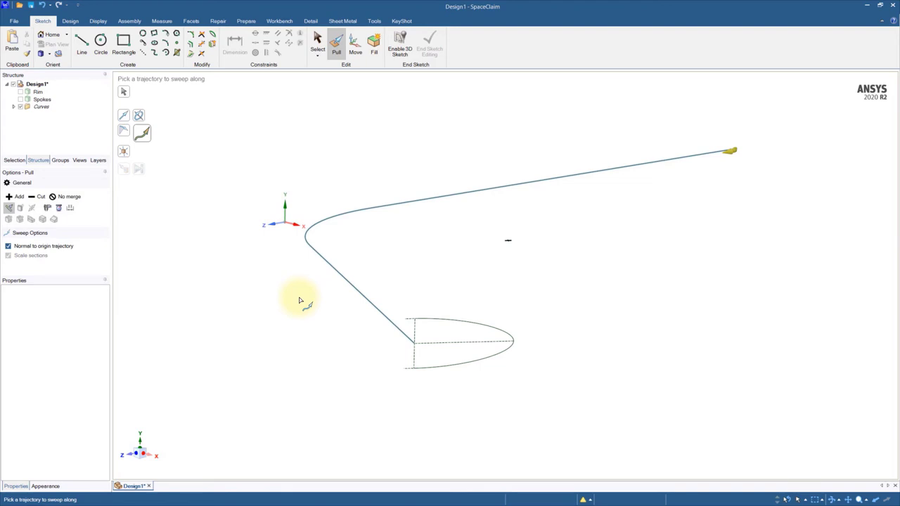
{"action": "left_click", "coordinate": [127, 94]}
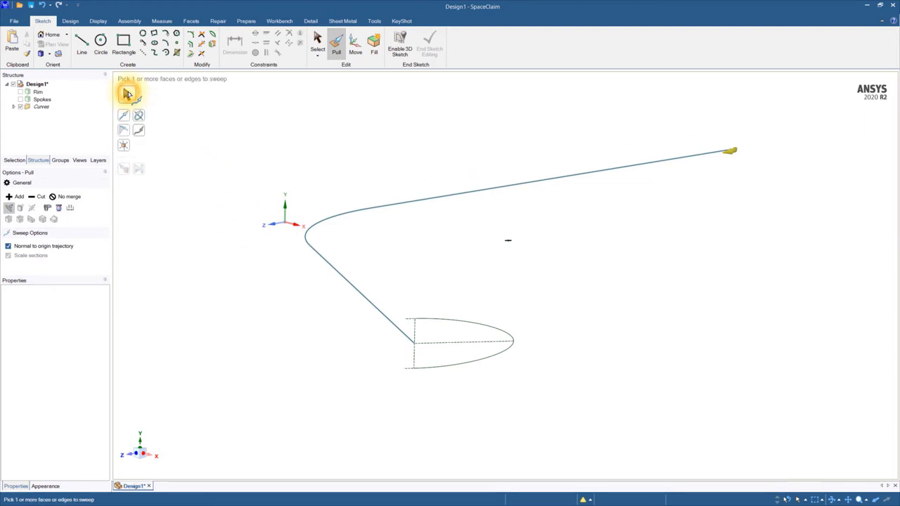
{"action": "left_click", "coordinate": [460, 324]}
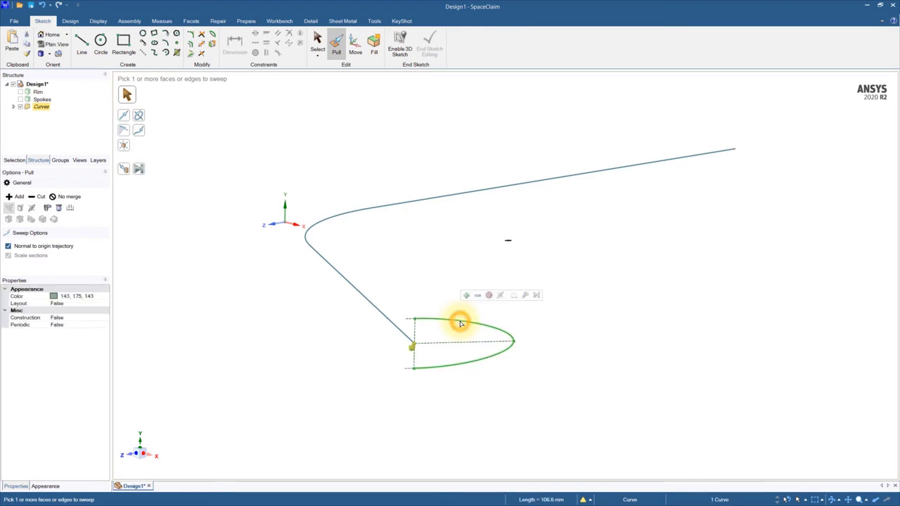
{"action": "left_click", "coordinate": [437, 283]}
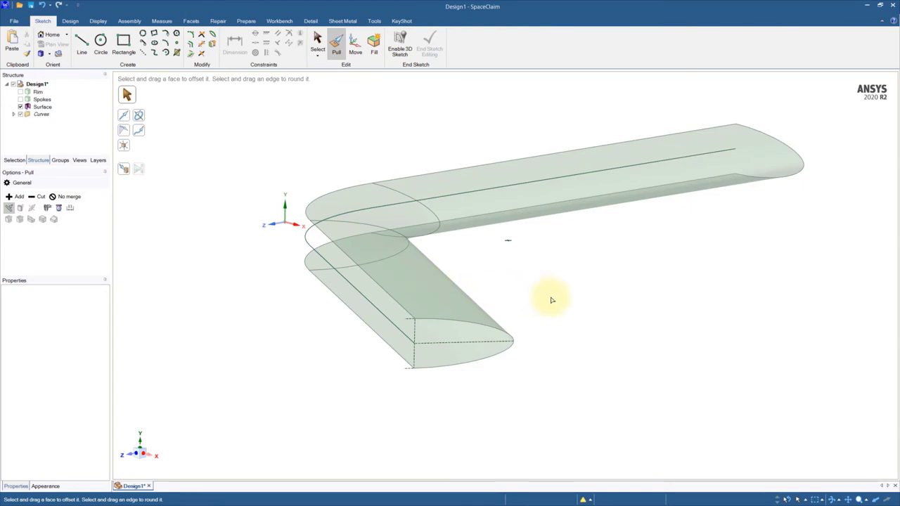
Create a one-dimensional circular pattern of the swept surface about the vertical Y axis with a count of 3 over 360°
{"action": "mouse_move", "coordinate": [552, 300]}
{"action": "middle_mouse_down"}
{"action": "mouse_move", "coordinate": [569, 328]}
{"action": "mouse_move", "coordinate": [507, 284]}
{"action": "mouse_move", "coordinate": [558, 275]}
{"action": "mouse_move", "coordinate": [558, 305]}
{"action": "mouse_move", "coordinate": [523, 307]}
{"action": "mouse_move", "coordinate": [426, 244]}
{"action": "mouse_move", "coordinate": [398, 205]}
{"action": "mouse_move", "coordinate": [553, 298]}
{"action": "mouse_move", "coordinate": [560, 318]}
{"action": "mouse_move", "coordinate": [534, 317]}
{"action": "middle_mouse_up"}
{"action": "key", "text": "d"}
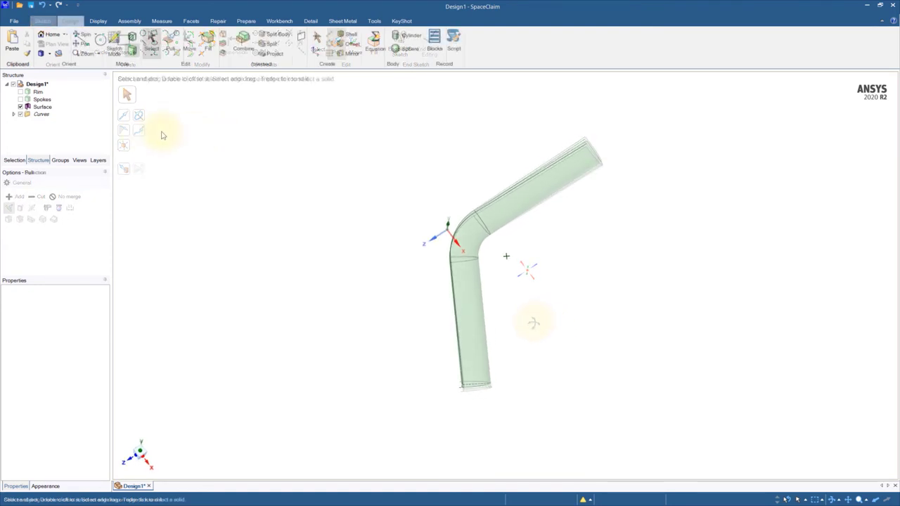
{"action": "left_click", "coordinate": [38, 106]}
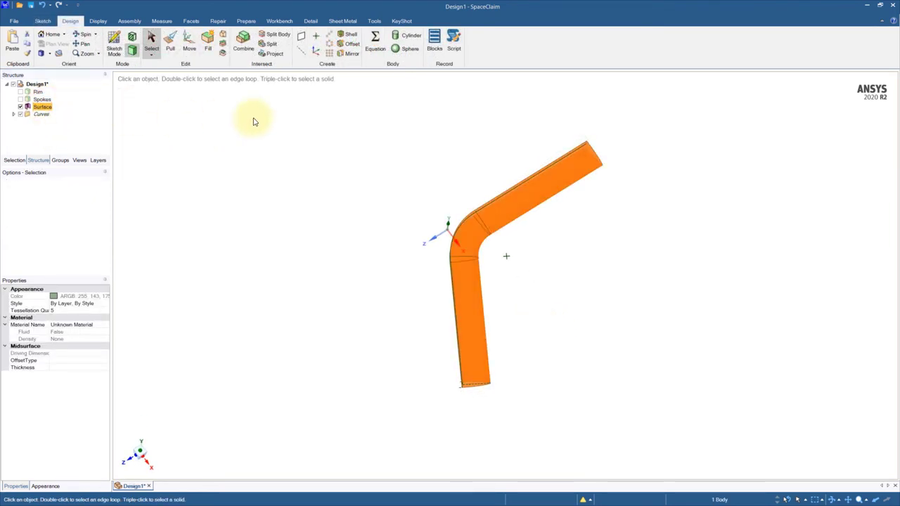
{"action": "left_click", "coordinate": [329, 47]}
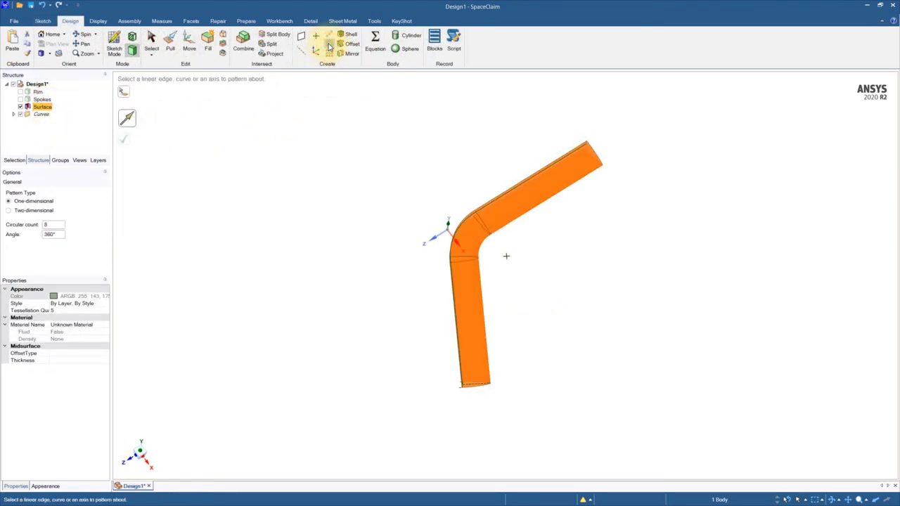
{"action": "left_click", "coordinate": [448, 229]}
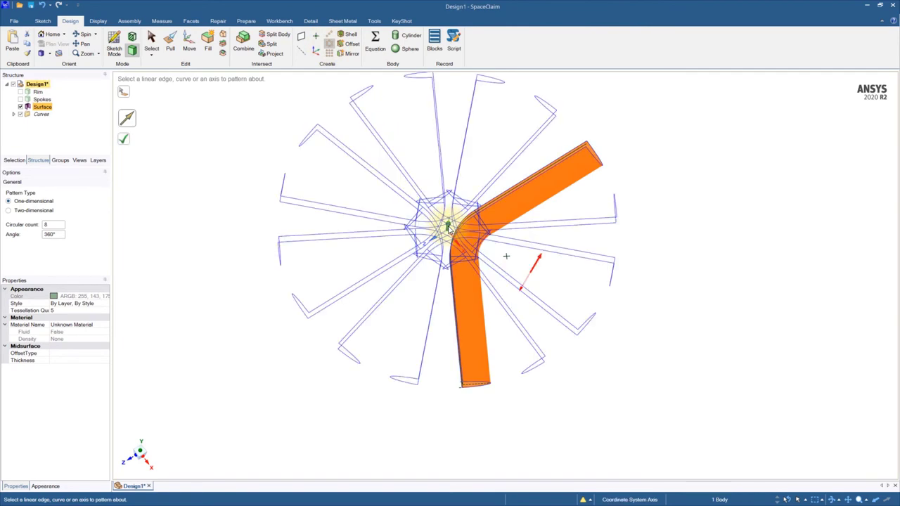
{"action": "left_click", "coordinate": [58, 225]}
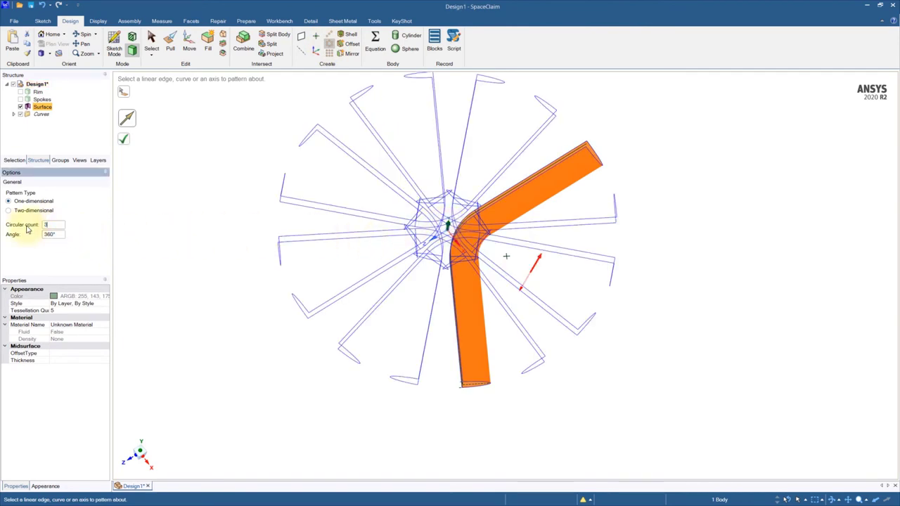
{"action": "type", "text": "3"}
{"action": "key", "text": "Return"}
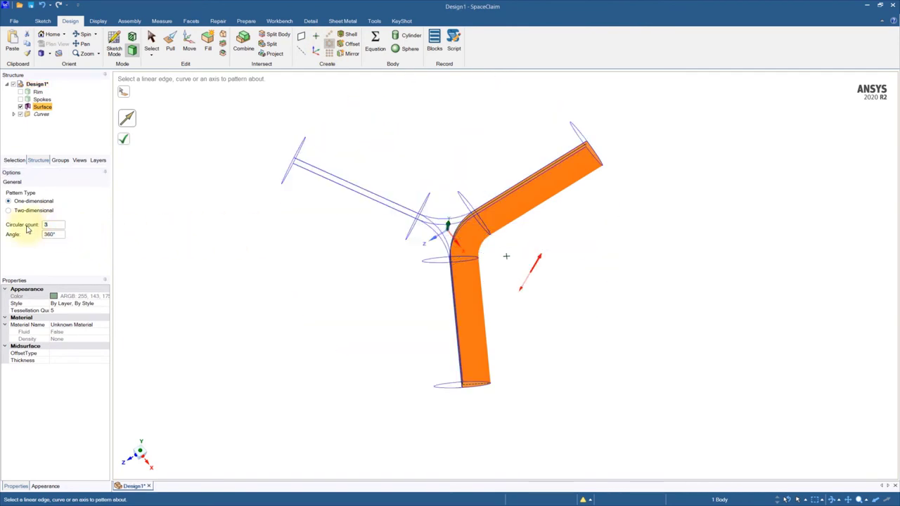
{"action": "left_click", "coordinate": [124, 142]}
Show the Spokes body and split it with the Combine tool, using the patterned surfaces as cutters
{"action": "middle_click_drag", "start_coordinate": [288, 363], "coordinate": [167, 196]}
{"action": "left_click", "coordinate": [22, 100]}
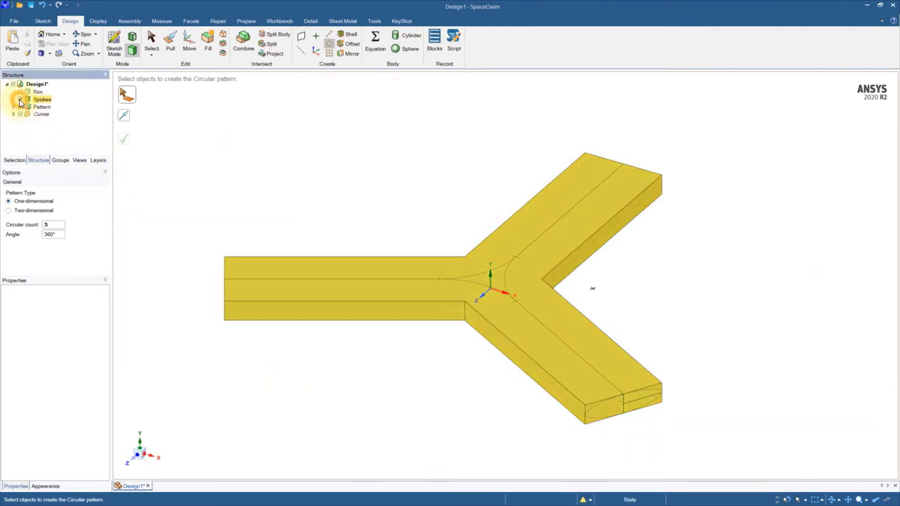
{"action": "left_click", "coordinate": [213, 351]}
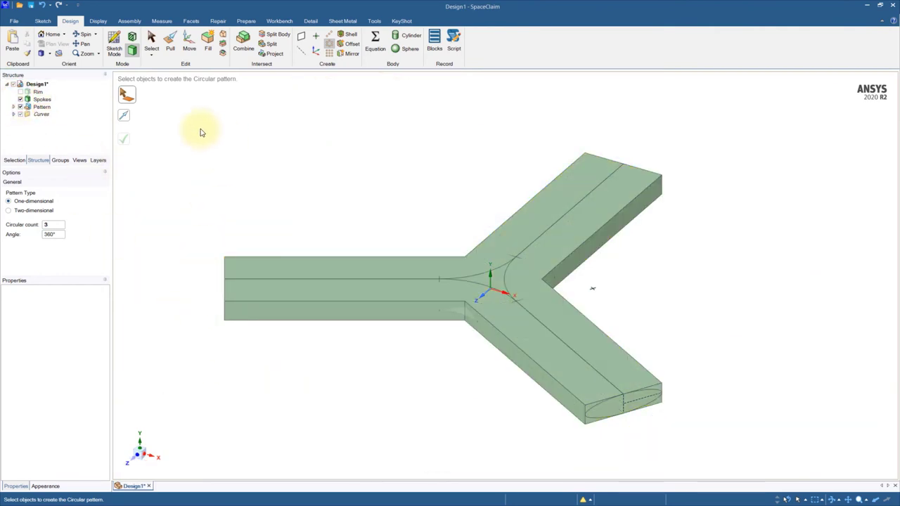
{"action": "left_click", "coordinate": [242, 48]}
{"action": "left_click", "coordinate": [595, 182]}
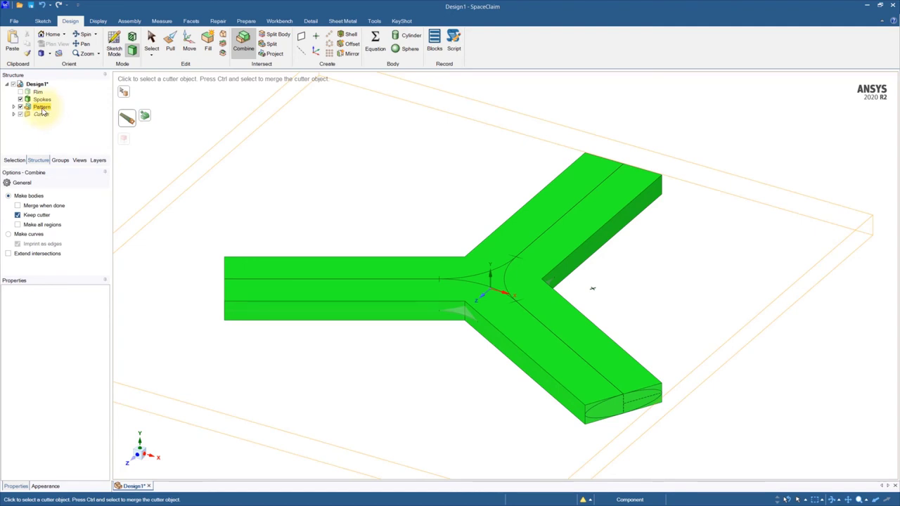
{"action": "left_click", "coordinate": [42, 109]}
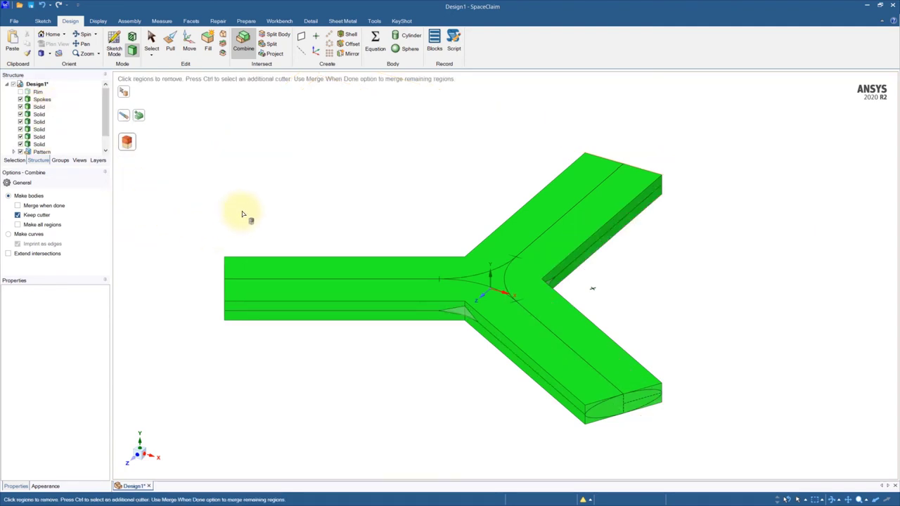
Hide the Spokes body and remove all the cut-off solids outside the elliptical surfaces, ending the Combine operation
{"action": "left_click", "coordinate": [20, 100]}
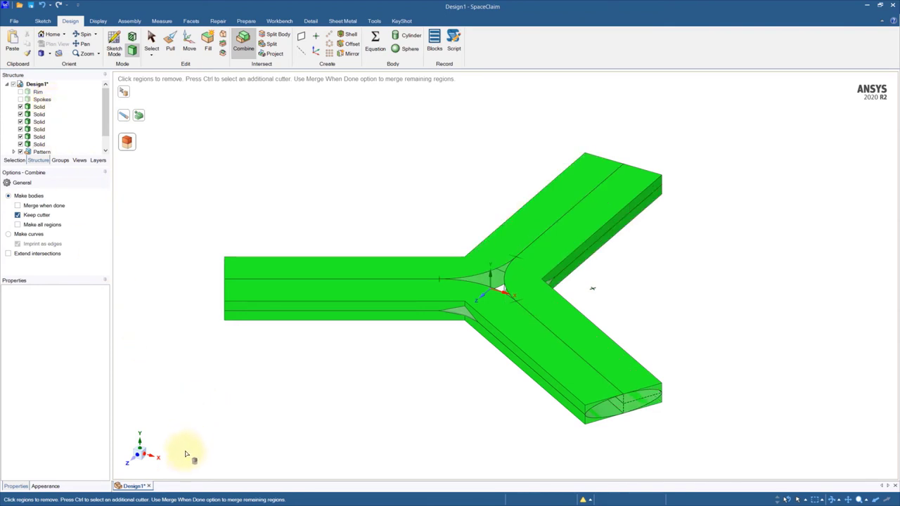
{"action": "left_click_drag", "start_coordinate": [183, 446], "coordinate": [764, 139]}
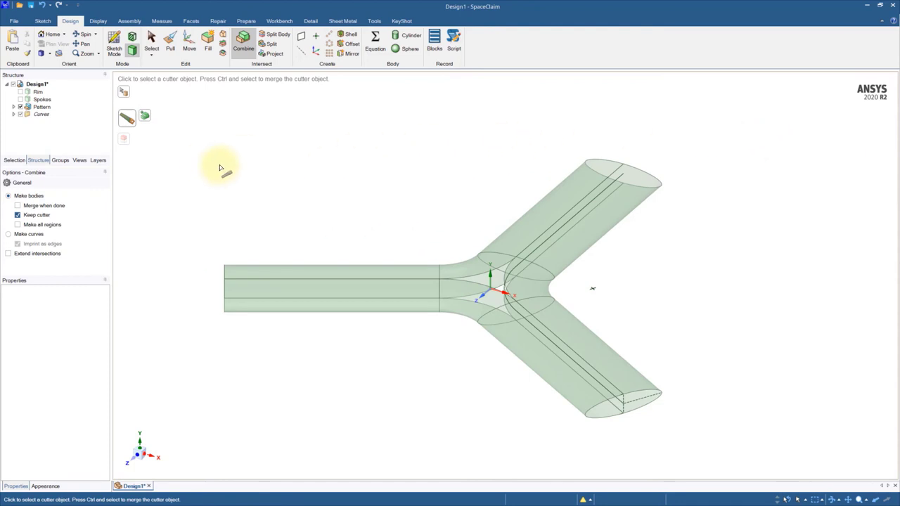
{"action": "left_click", "coordinate": [150, 40]}
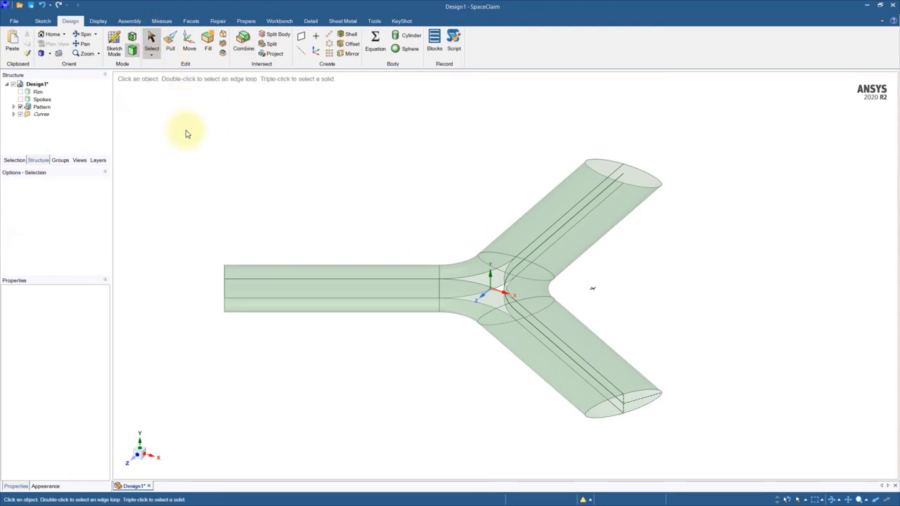
Hide the surface pattern and the curves, and show the Spokes body again
{"action": "left_click", "coordinate": [22, 108]}
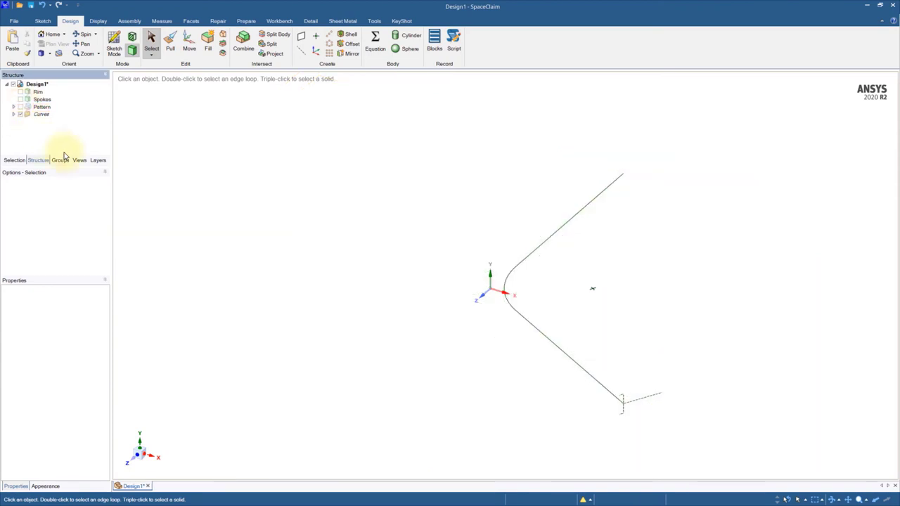
{"action": "left_click", "coordinate": [20, 114]}
{"action": "left_click", "coordinate": [21, 100]}
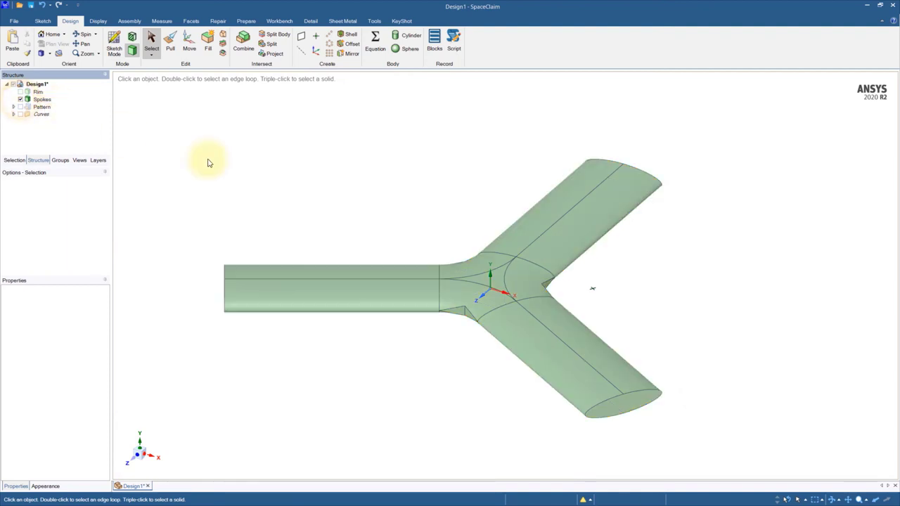
Examine the inner corners where neighbouring spokes meet for leftover sharp notches around the hub
{"action": "middle_click_drag", "start_coordinate": [401, 192], "coordinate": [424, 169]}
{"action": "scroll", "coordinate": [410, 225], "scroll_direction": "up", "scroll_amount": 3}
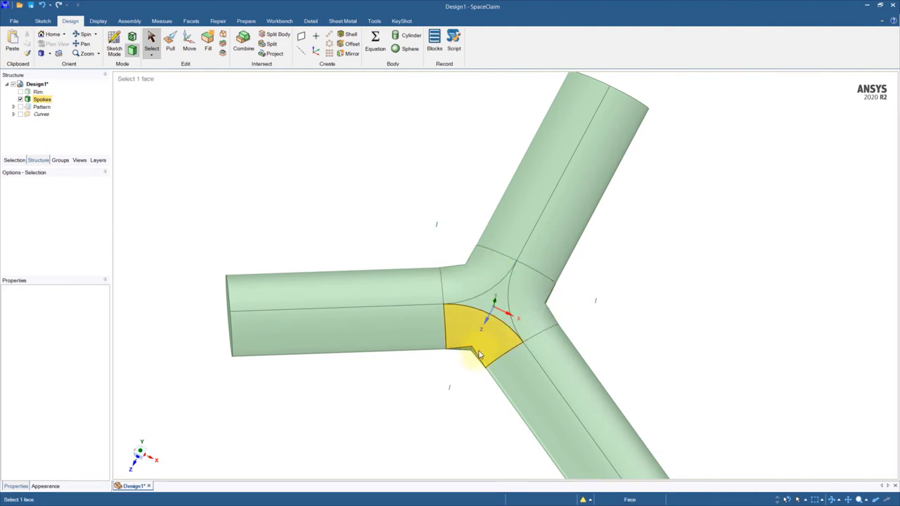
{"action": "middle_click_drag", "start_coordinate": [472, 366], "coordinate": [457, 372]}
{"action": "scroll", "coordinate": [464, 370], "scroll_direction": "up", "scroll_amount": 3}
{"action": "scroll", "coordinate": [464, 371], "scroll_direction": "up", "scroll_amount": 3}
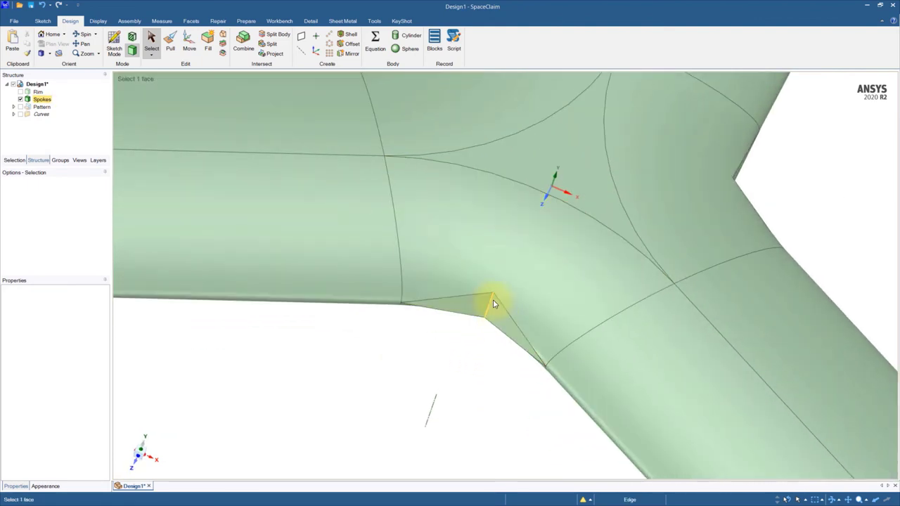
{"action": "scroll", "coordinate": [382, 344], "scroll_direction": "down", "scroll_amount": 5}
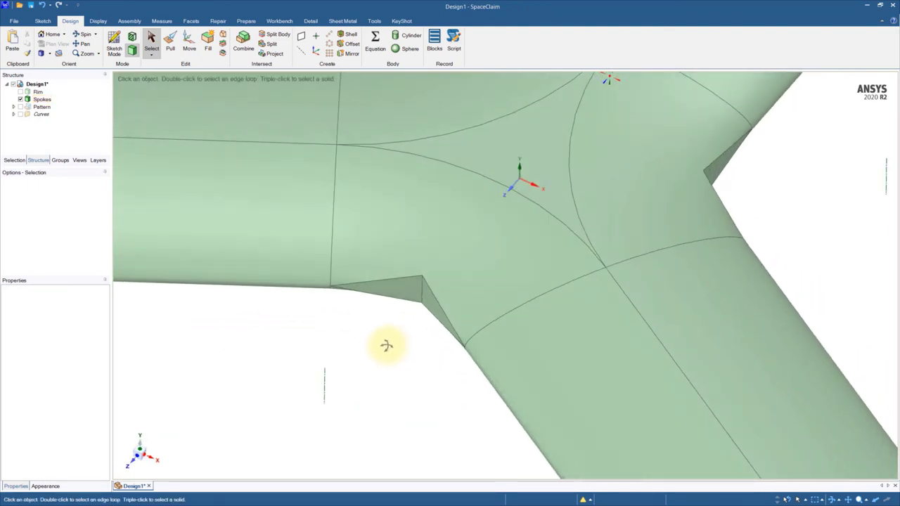
{"action": "scroll", "coordinate": [308, 341], "scroll_direction": "up", "scroll_amount": 3}
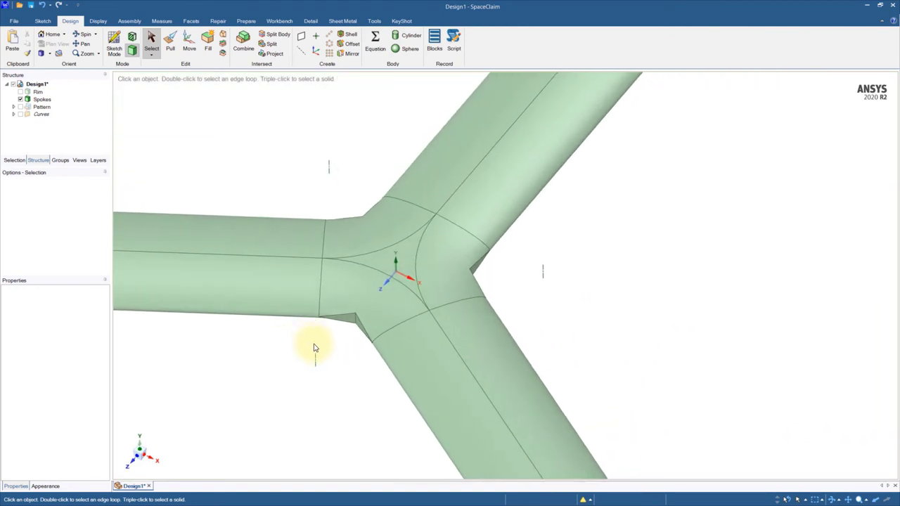
{"action": "scroll", "coordinate": [307, 345], "scroll_direction": "down", "scroll_amount": 1}
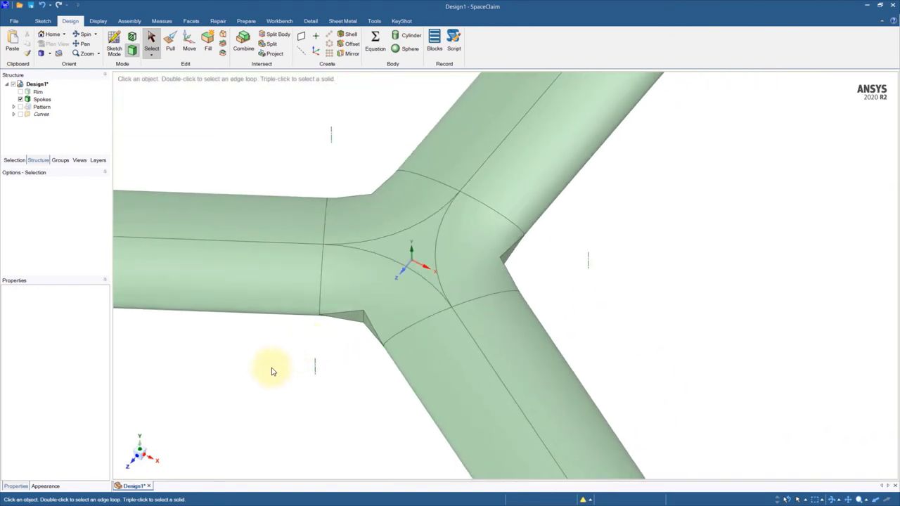
Remove the sharp notch faces from all three inner corners between neighbouring spokes with the Fill tool
{"action": "left_click_drag", "start_coordinate": [276, 382], "coordinate": [402, 296]}
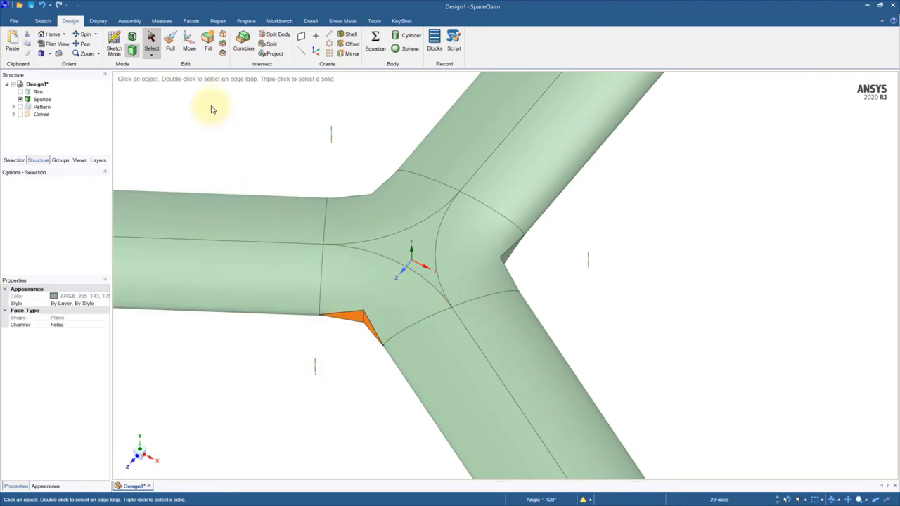
{"action": "left_click", "coordinate": [208, 40]}
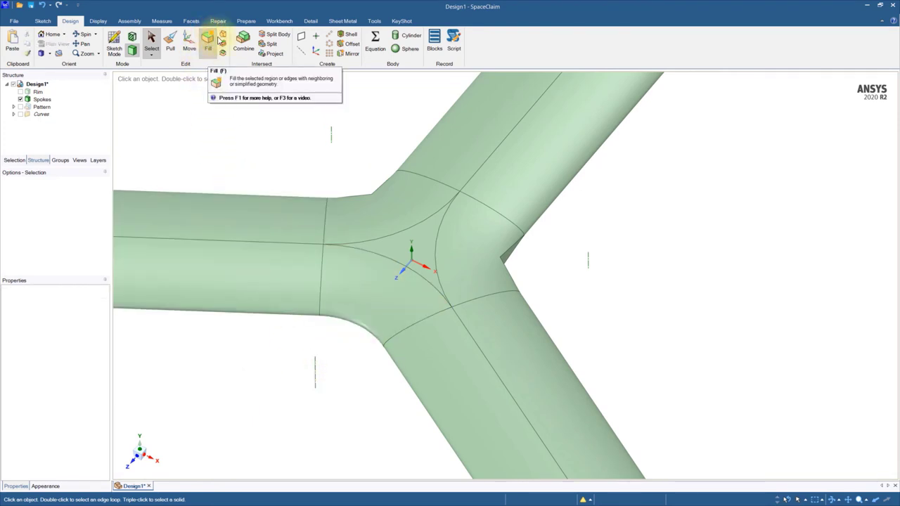
{"action": "middle_click_drag", "start_coordinate": [559, 291], "coordinate": [499, 299]}
{"action": "left_click", "coordinate": [422, 320]}
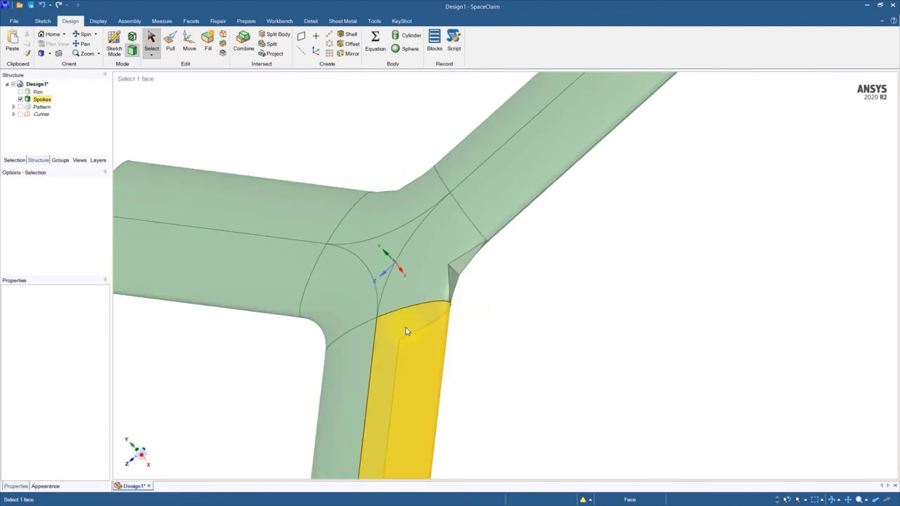
{"action": "left_click_drag", "start_coordinate": [446, 321], "coordinate": [479, 257]}
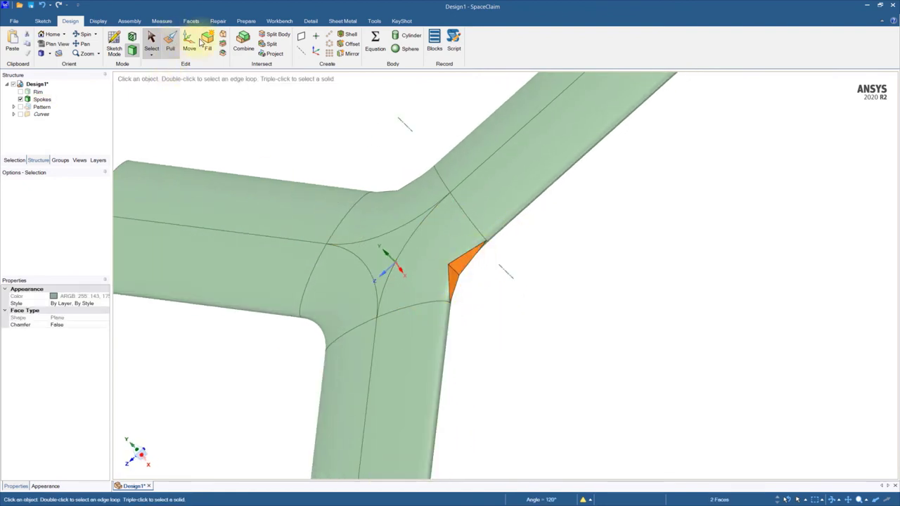
{"action": "left_click", "coordinate": [209, 38]}
{"action": "middle_click_drag", "start_coordinate": [437, 303], "coordinate": [418, 397]}
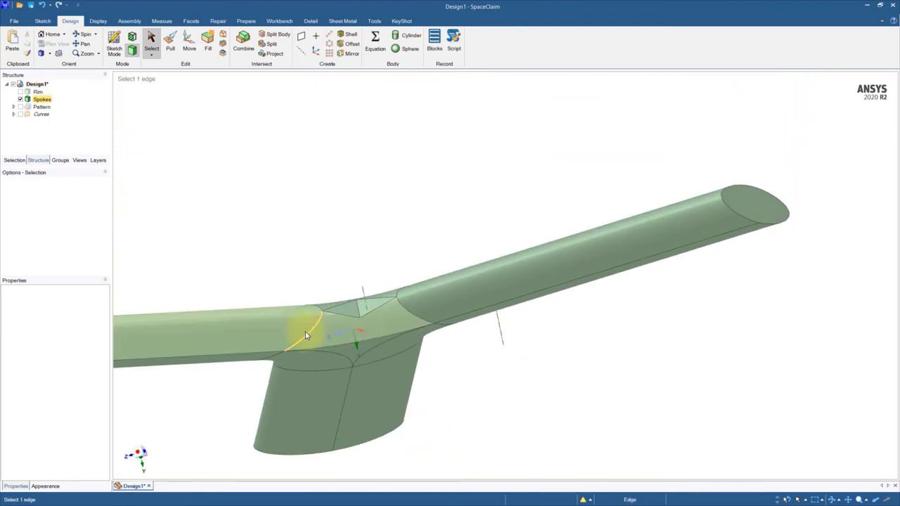
{"action": "left_click", "coordinate": [368, 305]}
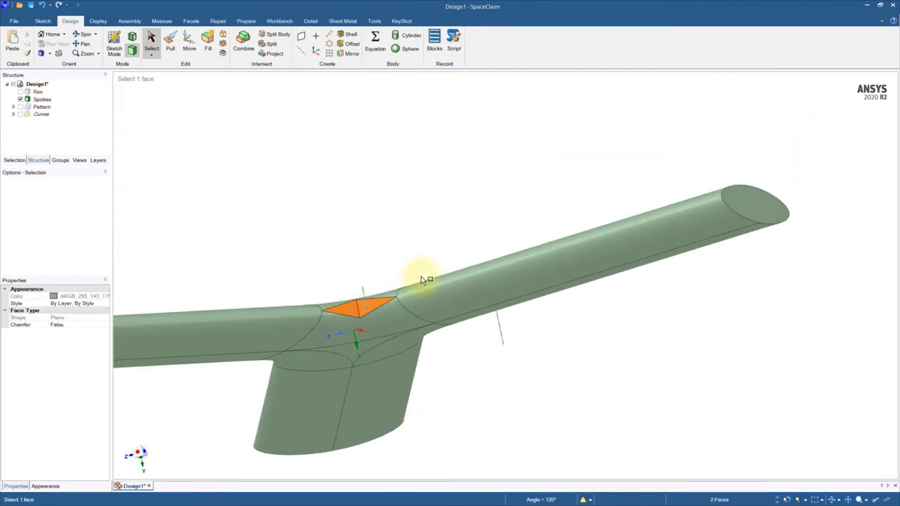
{"action": "left_click", "coordinate": [205, 38]}
Show the Rim body and merge the Spokes body into it with the Combine tool, ending the operation
{"action": "middle_click_drag", "start_coordinate": [346, 274], "coordinate": [476, 152]}
{"action": "scroll", "coordinate": [469, 143], "scroll_direction": "down", "scroll_amount": 3}
{"action": "middle_click_drag", "start_coordinate": [414, 178], "coordinate": [402, 201]}
{"action": "scroll", "coordinate": [298, 305], "scroll_direction": "down", "scroll_amount": 2}
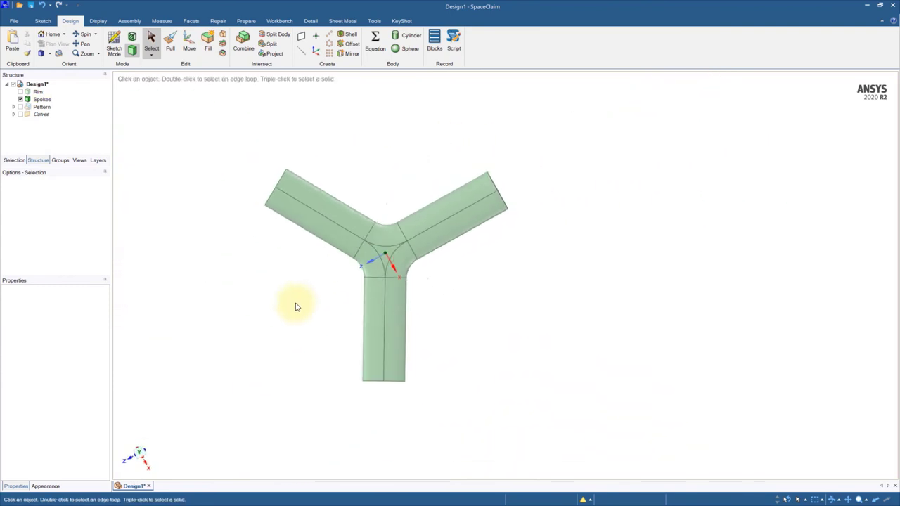
{"action": "scroll", "coordinate": [291, 267], "scroll_direction": "up", "scroll_amount": 2}
{"action": "scroll", "coordinate": [243, 264], "scroll_direction": "up", "scroll_amount": 2}
{"action": "left_click", "coordinate": [21, 92]}
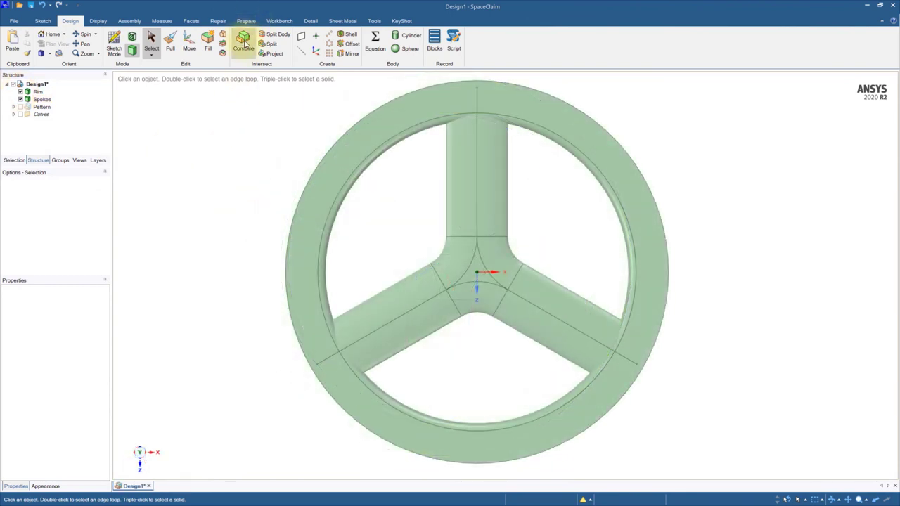
{"action": "left_click", "coordinate": [244, 42]}
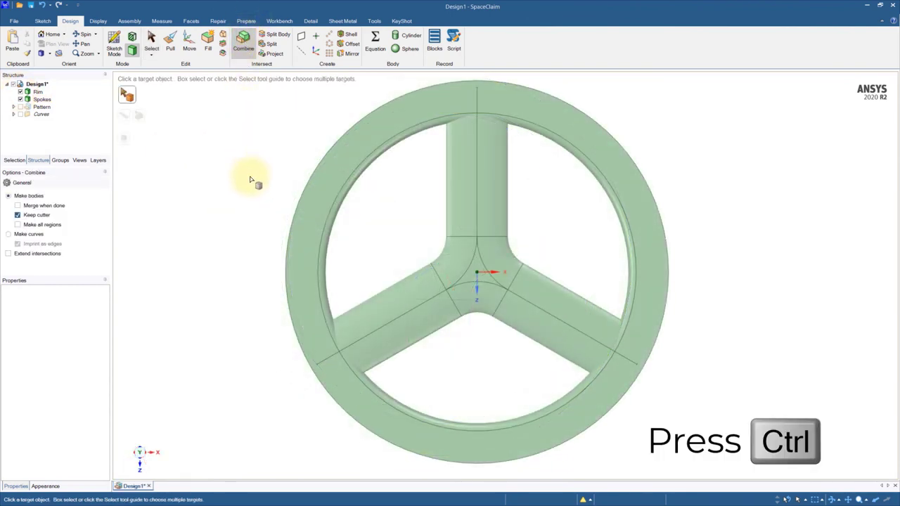
{"action": "left_click", "coordinate": [387, 135]}
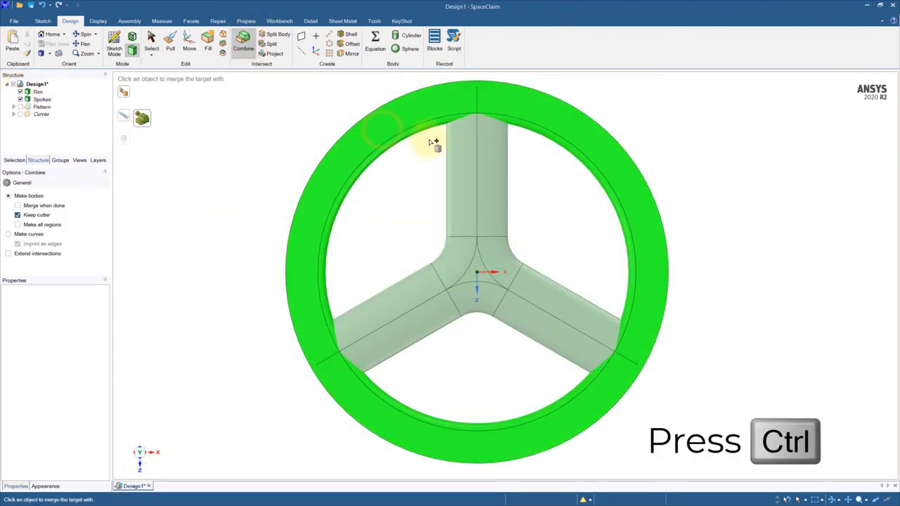
{"action": "left_click", "coordinate": [460, 158], "text": "ctrl"}
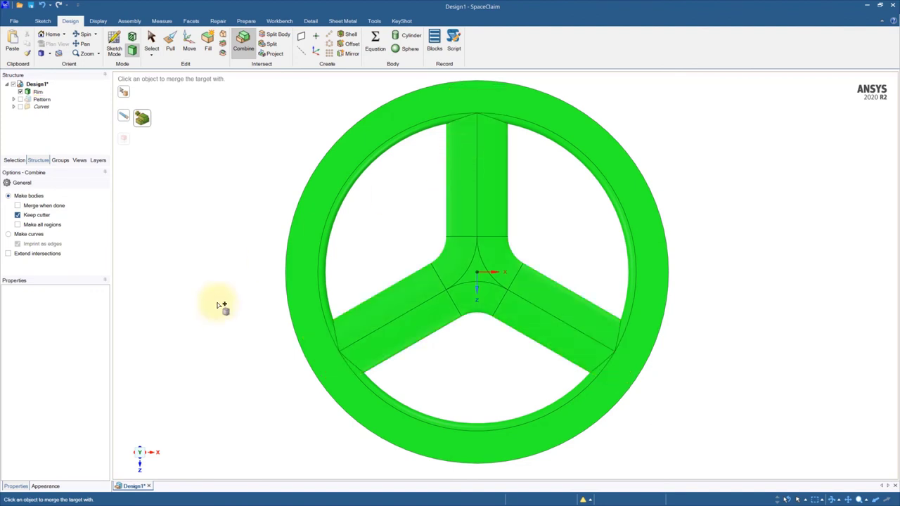
{"action": "left_click", "coordinate": [151, 42]}
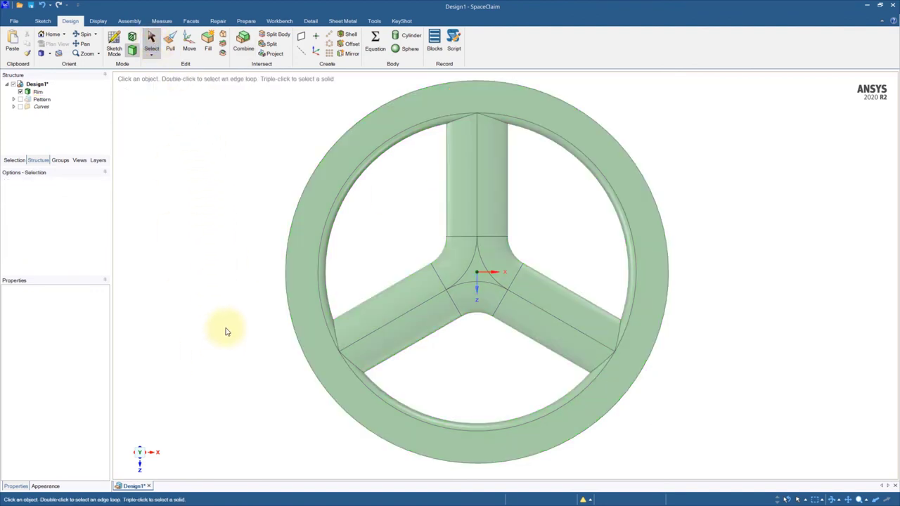
Round the two outer circular edges of the rim with Pull to match the rounded section in the drawing
{"action": "middle_click_drag", "start_coordinate": [254, 227], "coordinate": [250, 278]}
{"action": "left_click", "coordinate": [431, 134]}
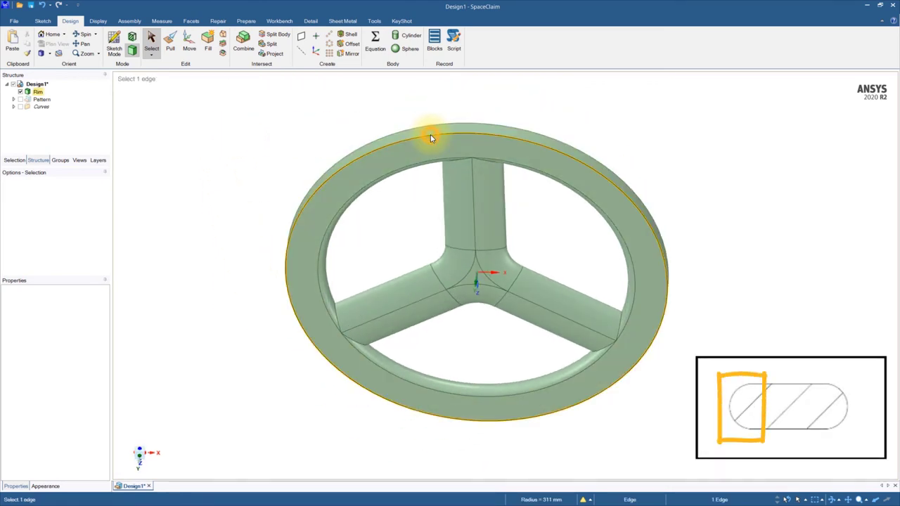
{"action": "left_click", "coordinate": [438, 124], "text": "ctrl"}
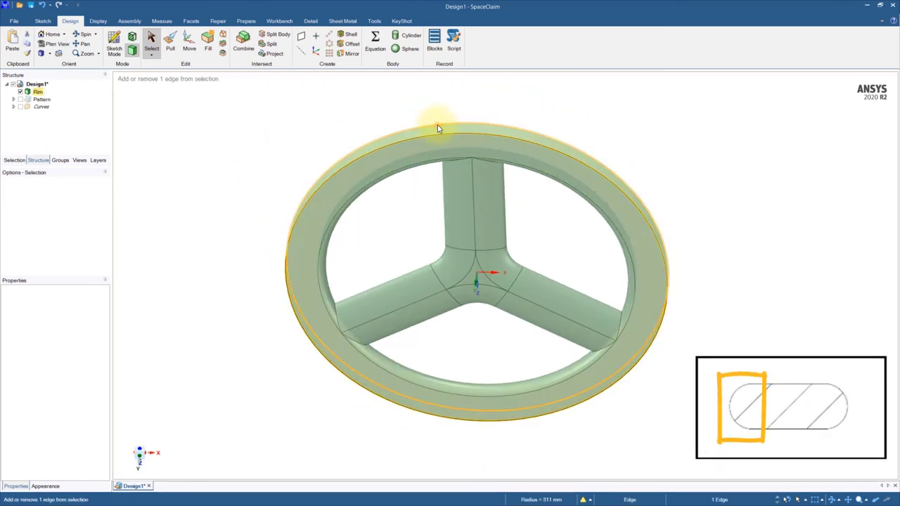
{"action": "left_click", "coordinate": [171, 46]}
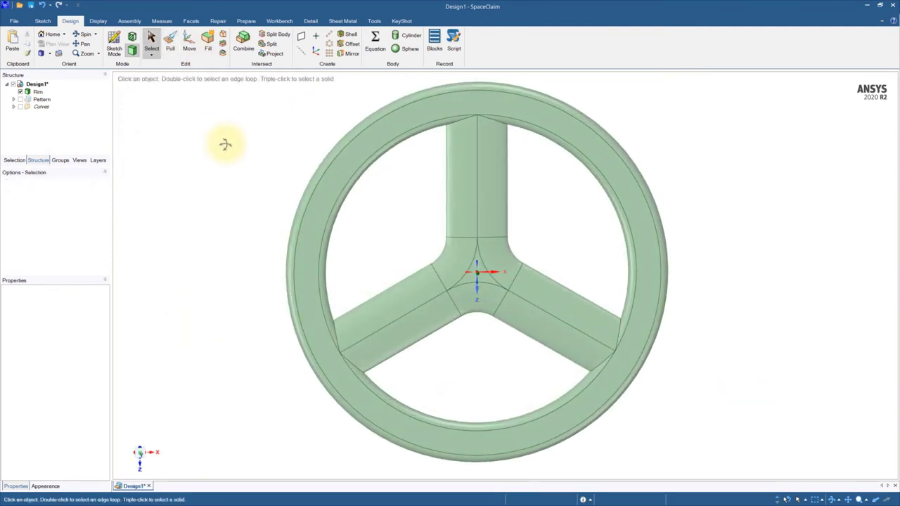
Sketch a 30 mm diameter circle on the triangular hub face, centred on the origin
{"action": "left_click", "coordinate": [475, 289]}
{"action": "left_click", "coordinate": [479, 271]}
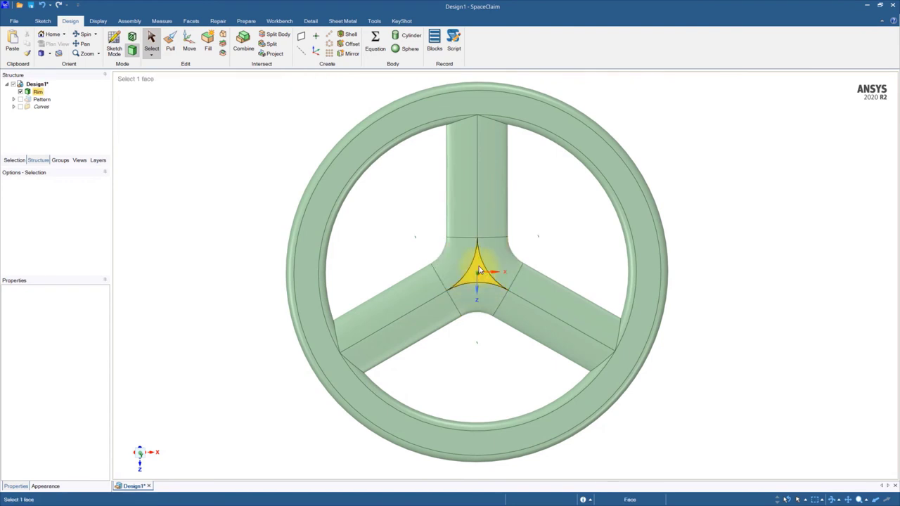
{"action": "left_click", "coordinate": [144, 457]}
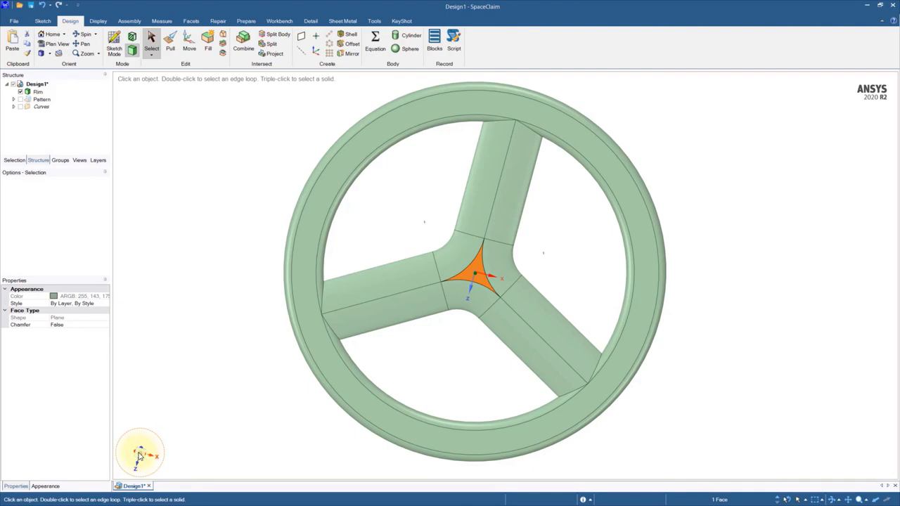
{"action": "left_click", "coordinate": [140, 456]}
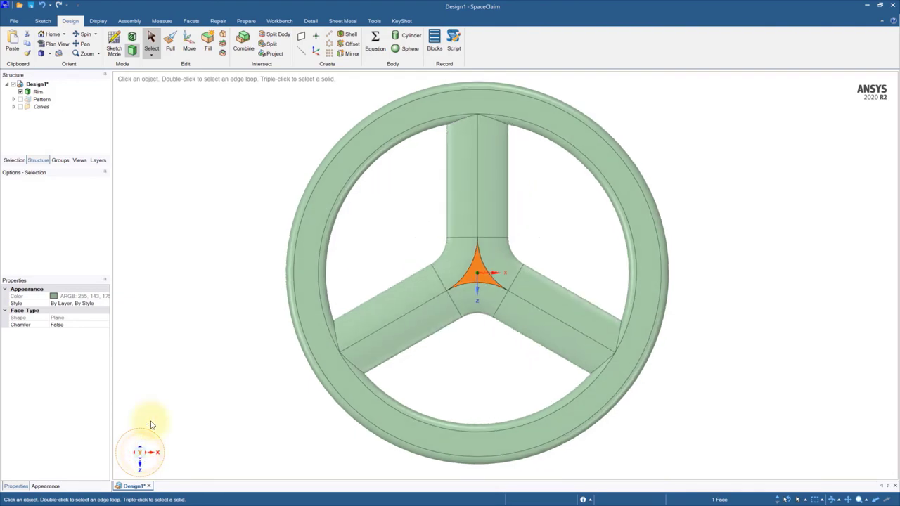
{"action": "left_click", "coordinate": [113, 39]}
{"action": "scroll", "coordinate": [487, 292], "scroll_direction": "up", "scroll_amount": 3}
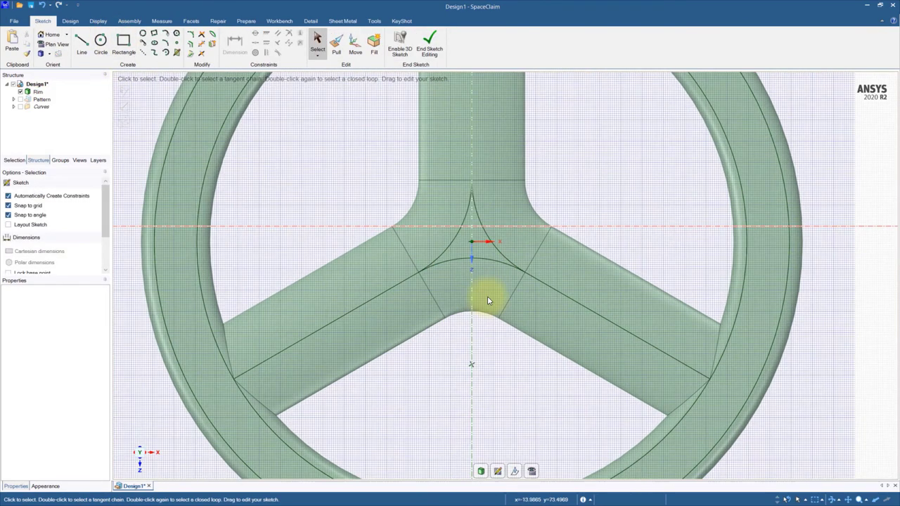
{"action": "scroll", "coordinate": [467, 224], "scroll_direction": "up", "scroll_amount": 5}
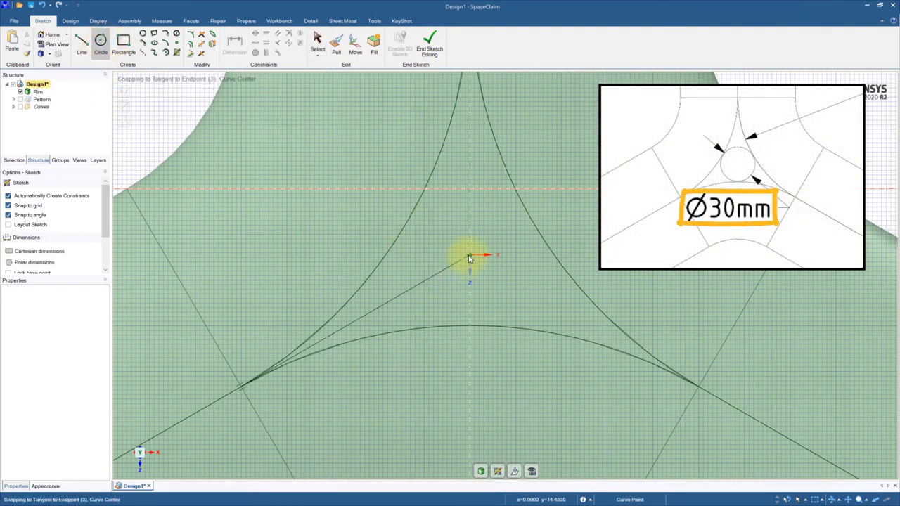
{"action": "type", "text": "30"}
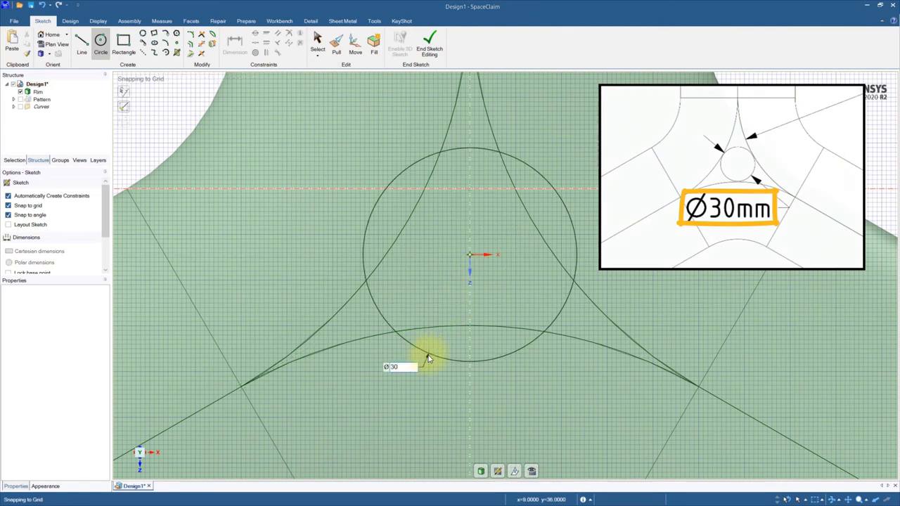
{"action": "key", "text": "Return"}
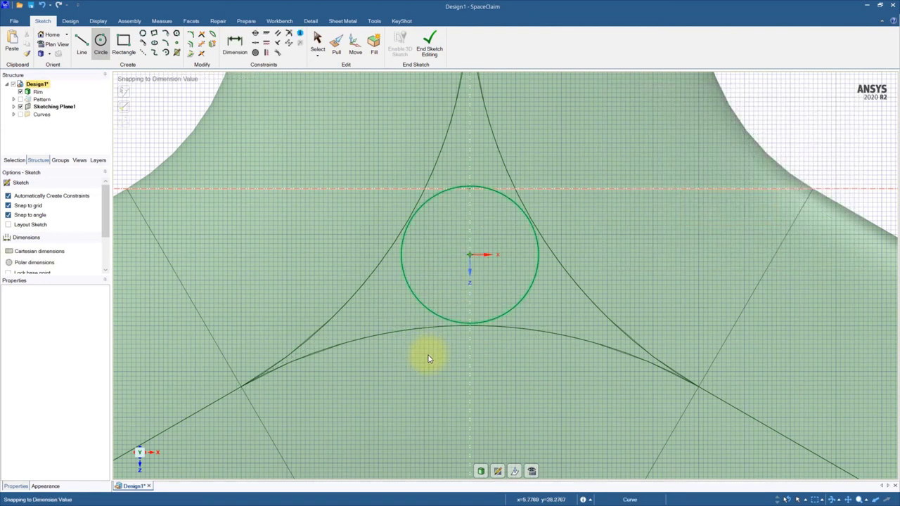
Pull the circular face down through the hub to cut the centre hole, and return to the home view with the tool ended
{"action": "key", "text": "p"}
{"action": "left_click", "coordinate": [342, 261]}
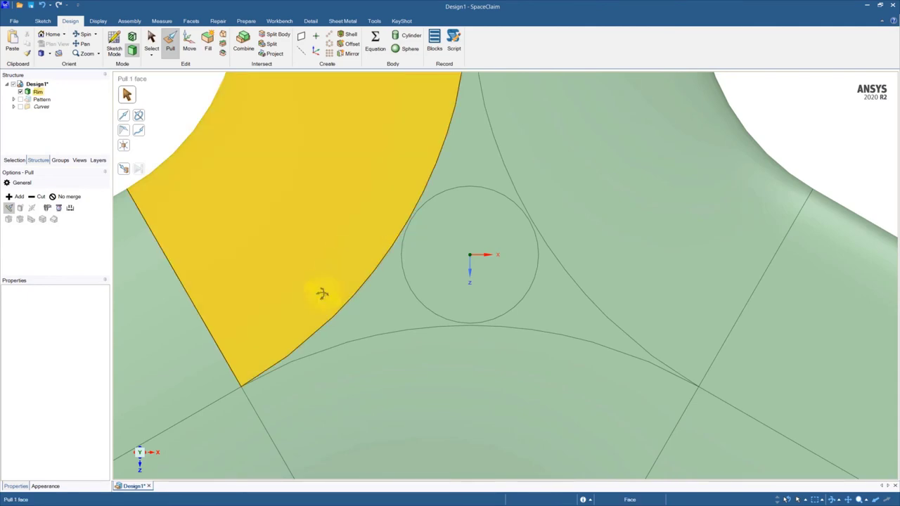
{"action": "mouse_move", "coordinate": [321, 291]}
{"action": "middle_mouse_down"}
{"action": "mouse_move", "coordinate": [321, 202]}
{"action": "mouse_move", "coordinate": [328, 217]}
{"action": "middle_mouse_up"}
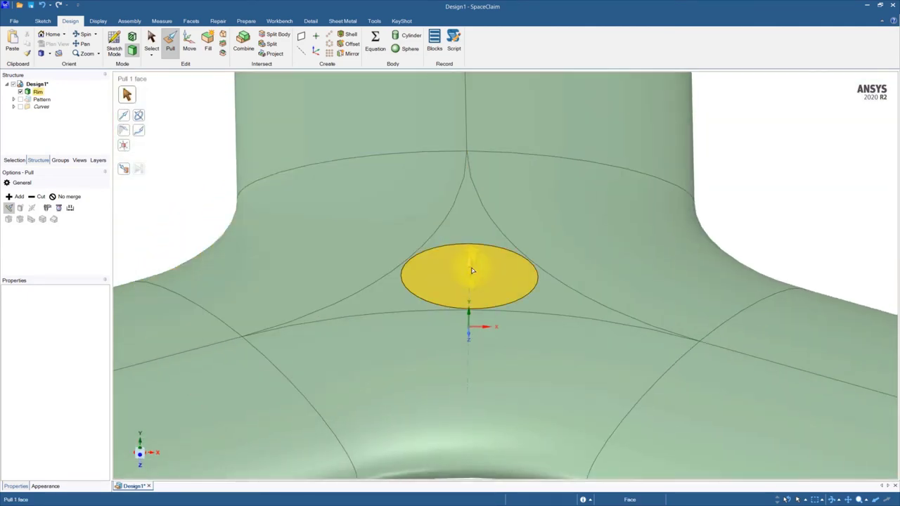
{"action": "left_click_drag", "start_coordinate": [467, 299], "coordinate": [426, 497]}
{"action": "middle_click_drag", "start_coordinate": [469, 276], "coordinate": [463, 237]}
{"action": "left_click", "coordinate": [463, 237]}
{"action": "scroll", "coordinate": [431, 181], "scroll_direction": "down", "scroll_amount": 5}
{"action": "left_click", "coordinate": [396, 358]}
{"action": "scroll", "coordinate": [301, 285], "scroll_direction": "down", "scroll_amount": 3}
{"action": "scroll", "coordinate": [292, 420], "scroll_direction": "up", "scroll_amount": 2}
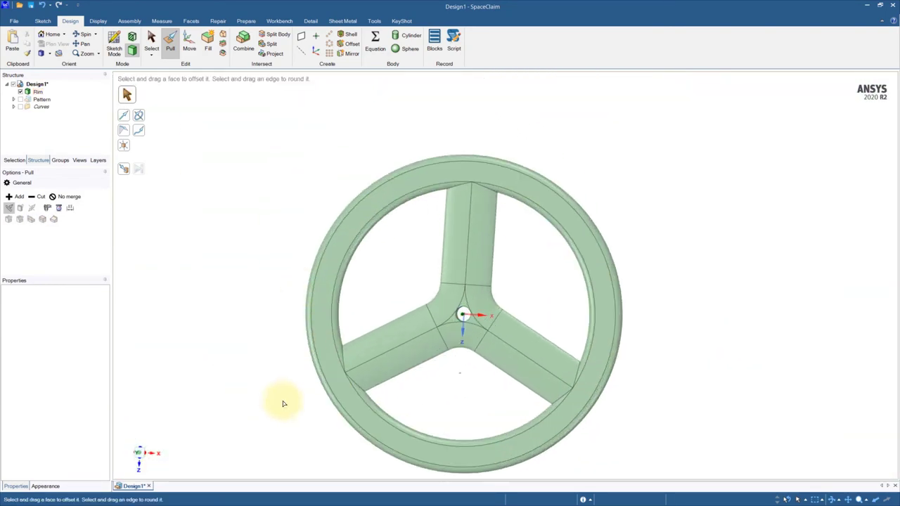
{"action": "scroll", "coordinate": [539, 436], "scroll_direction": "up", "scroll_amount": 2}
{"action": "left_click", "coordinate": [352, 457]}
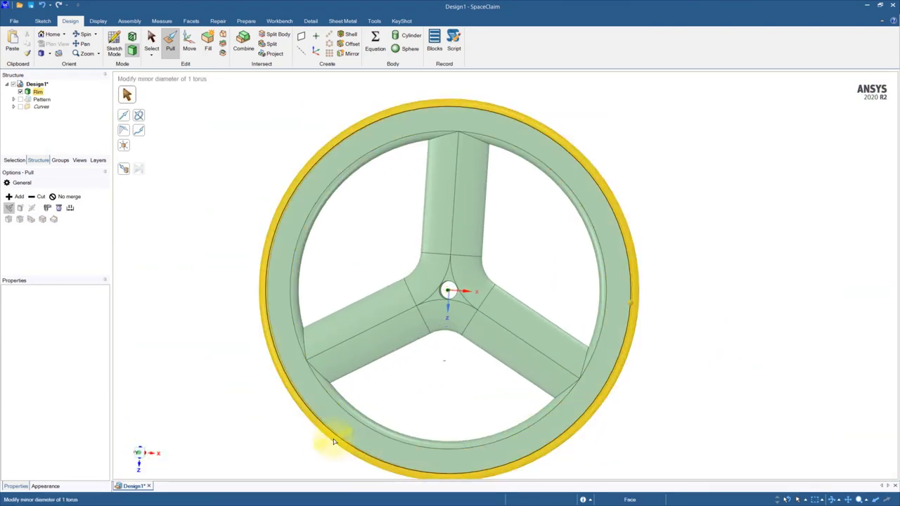
{"action": "key", "text": "h"}
{"action": "key", "text": "Escape"}
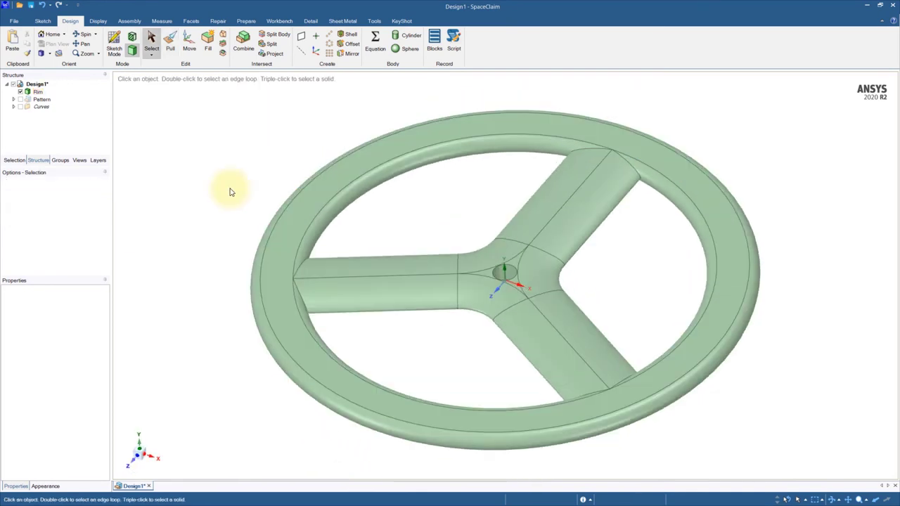
Delete the Pattern component and the Curves folder from the design, leaving only the wheel body
{"action": "left_click", "coordinate": [42, 100]}
{"action": "left_click", "coordinate": [42, 107], "text": "ctrl"}
{"action": "right_click", "coordinate": [42, 108]}
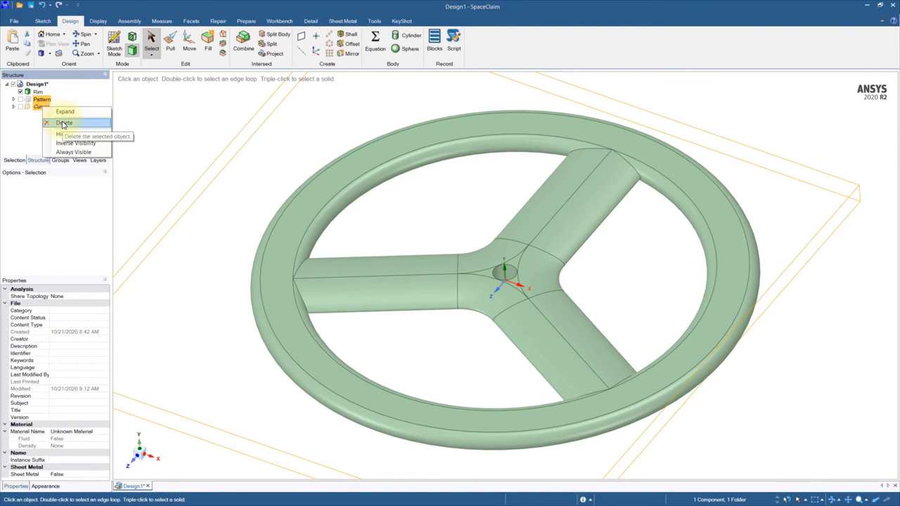
{"action": "left_click", "coordinate": [63, 123]}
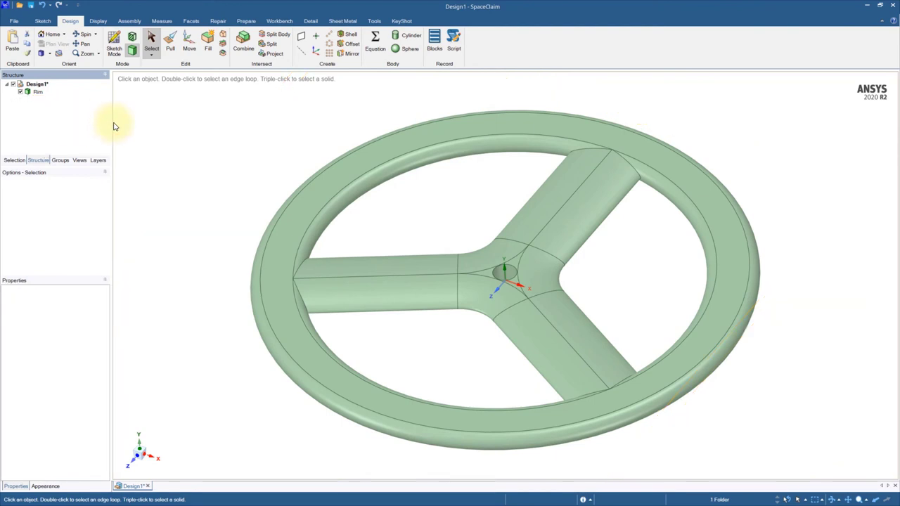